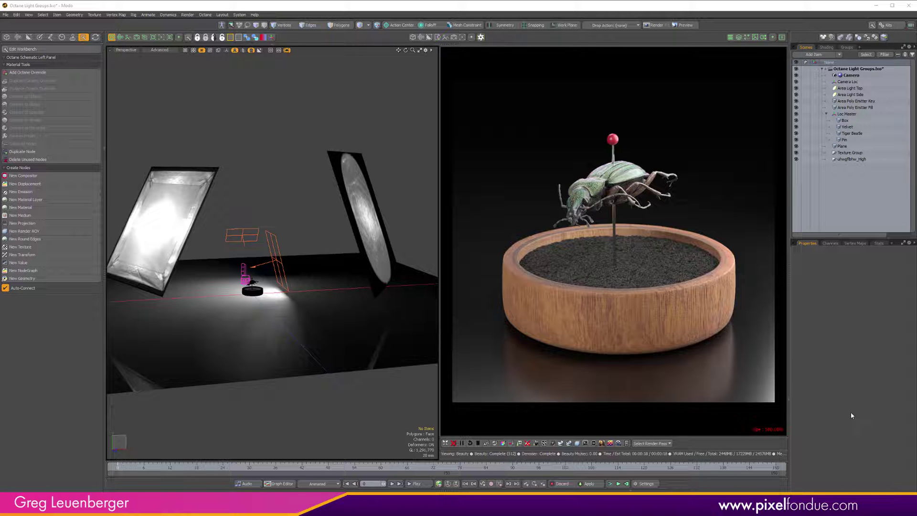
Step: Orbit around the area lights, inspecting the fill and key emitter panels
scroll(264, 236, "up", 5)
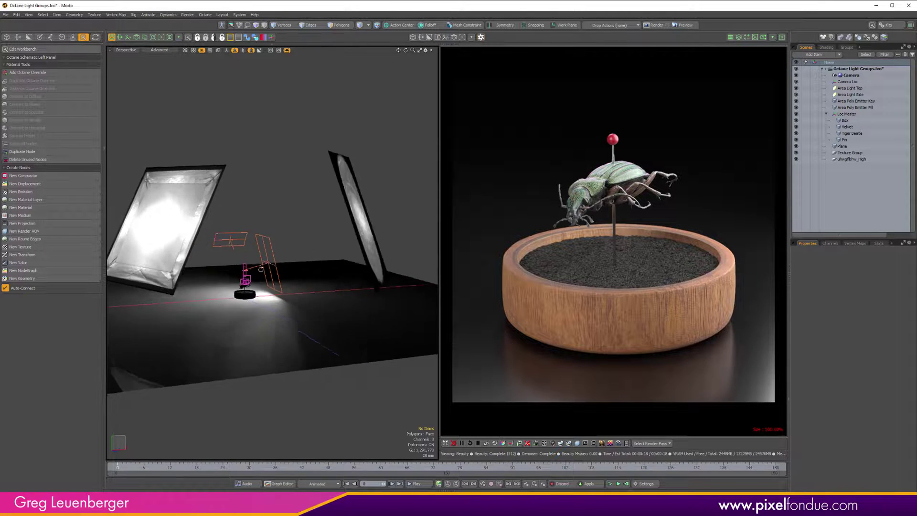
scroll(264, 236, "up", 10)
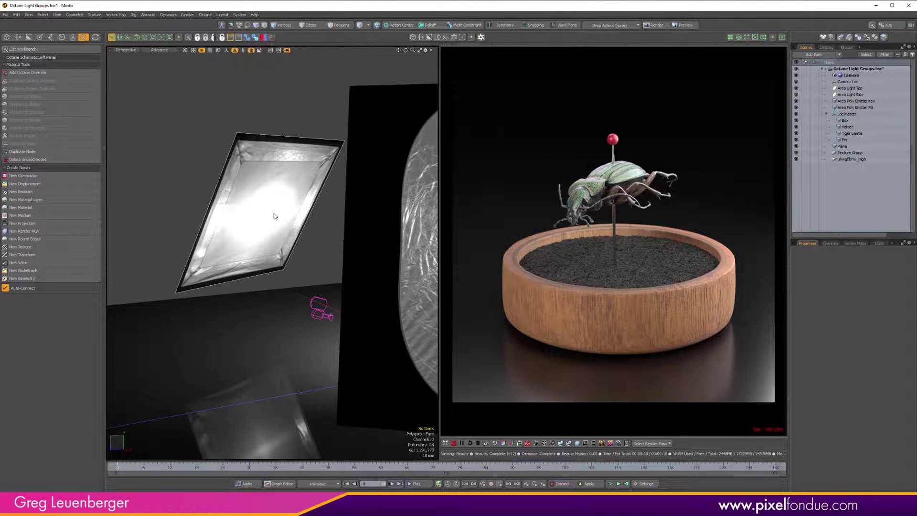
left_click_drag(264, 220, 363, 245, "alt")
left_click(364, 246)
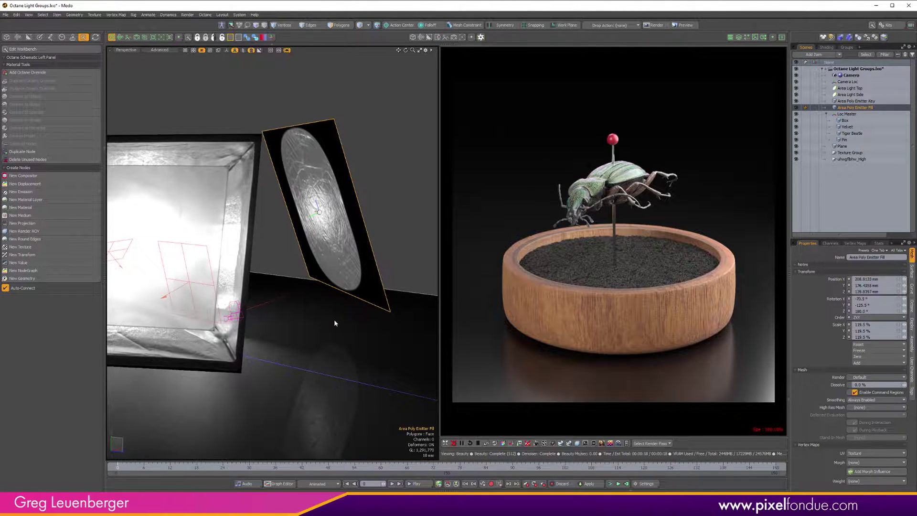
left_click_drag(321, 317, 287, 294, "alt")
left_click(239, 225)
left_click_drag(239, 225, 280, 330, "alt")
left_click(289, 256)
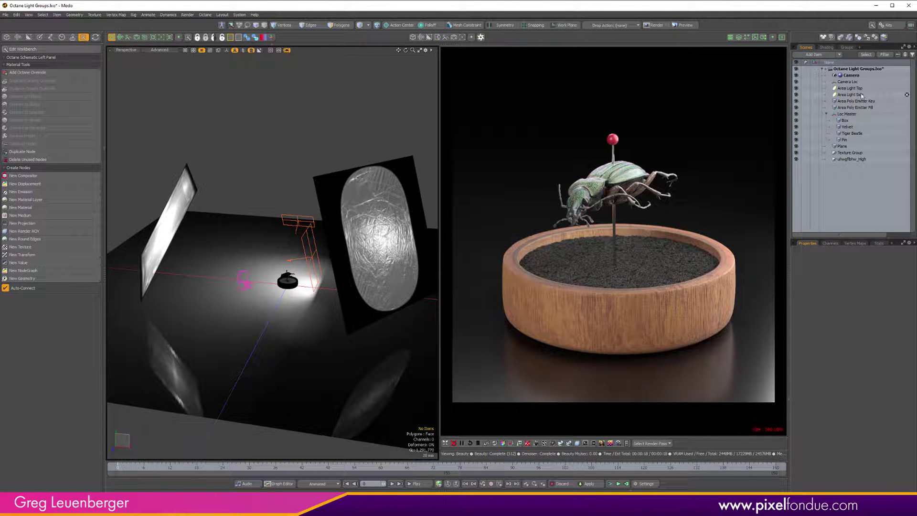
Step: Hide the key and fill emitters and Area Light Side, then select Area Light Top
left_click_drag(796, 107, 797, 100)
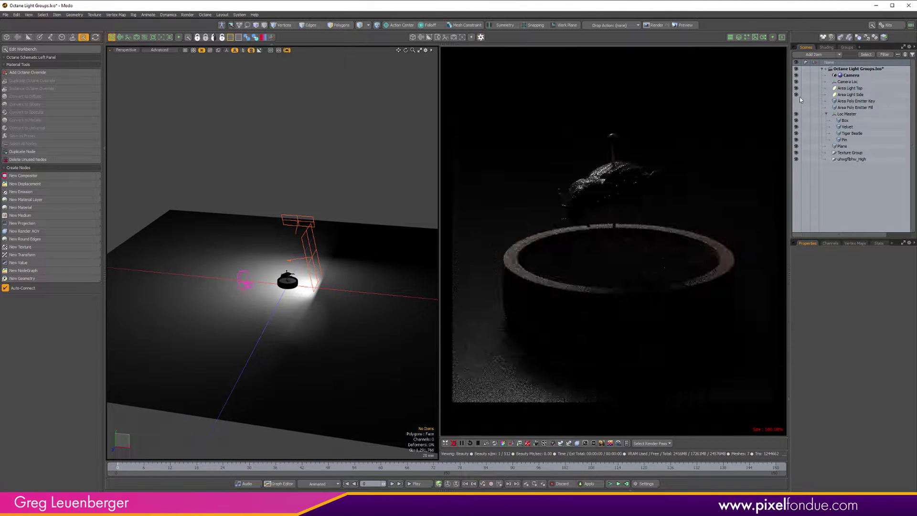
left_click(796, 95)
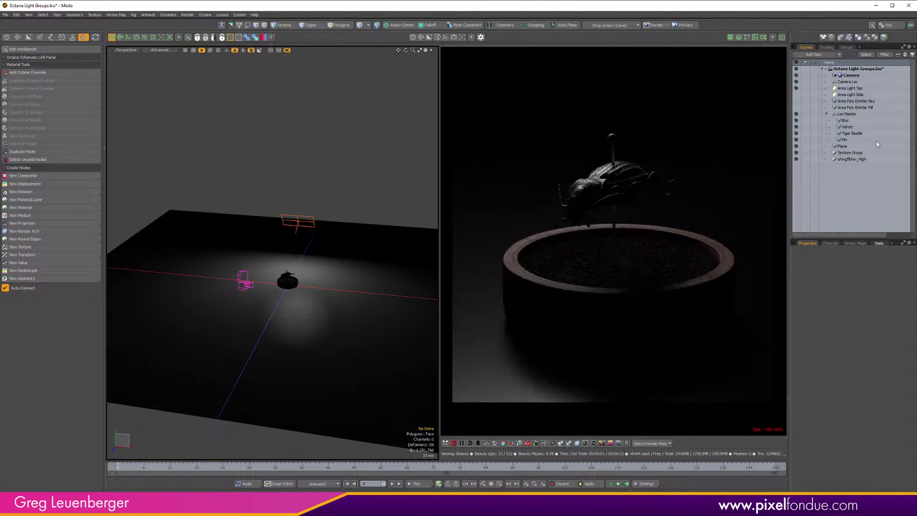
left_click(853, 88)
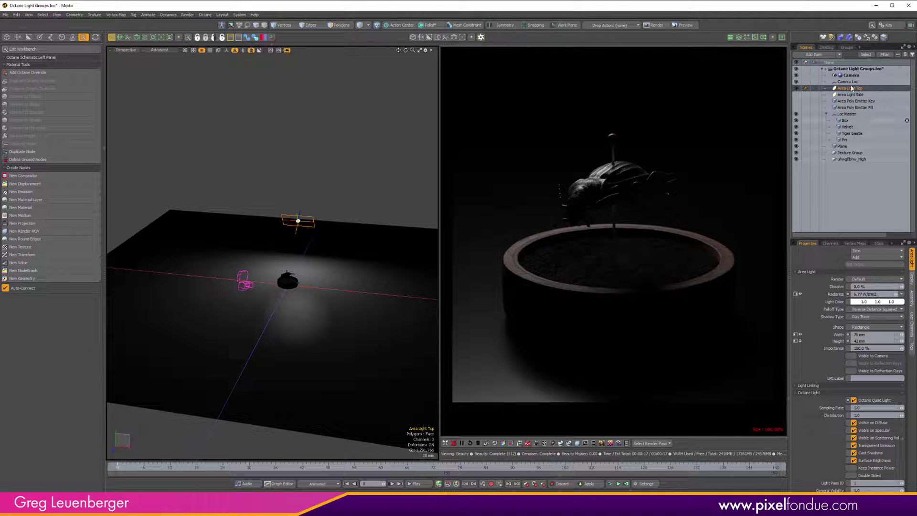
Step: Toggle Area Light Side on and off again, and make Area Poly Emitter Key visible again
left_click(799, 95)
left_click(797, 94)
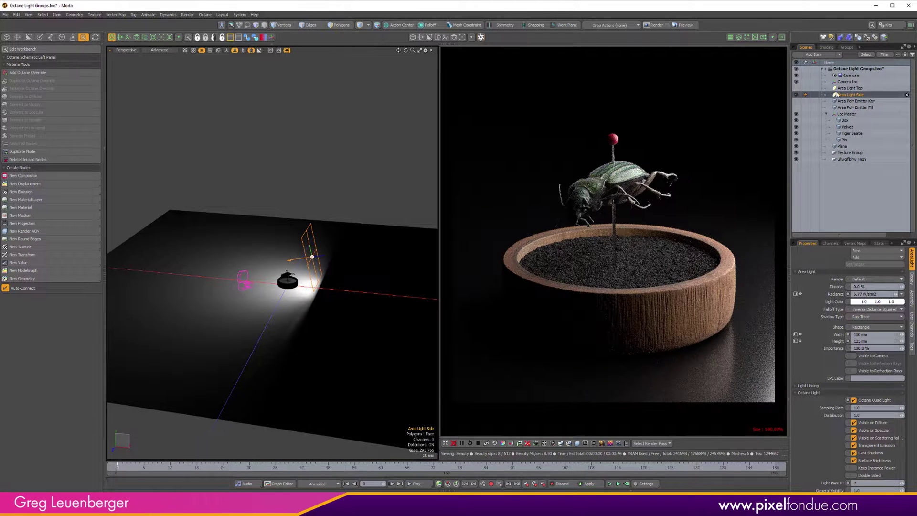
left_click(796, 94)
left_click(796, 101)
left_click_drag(309, 151, 347, 197, "alt")
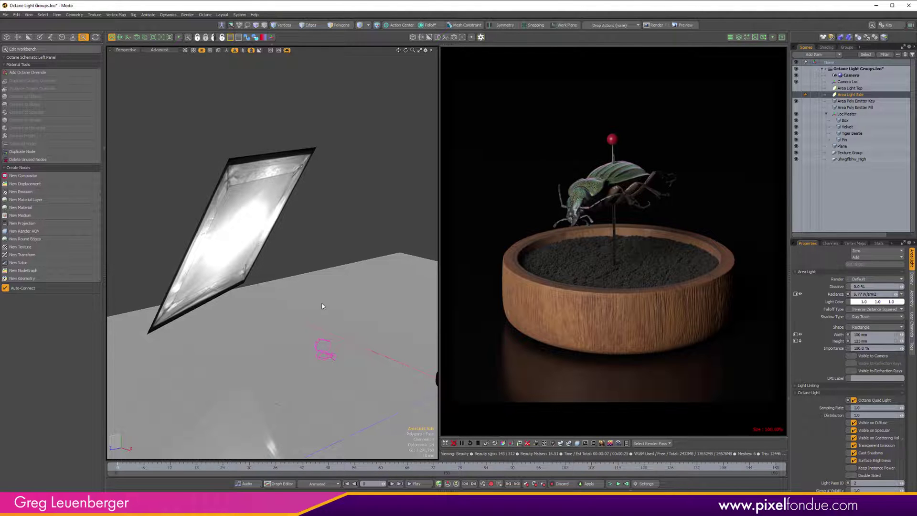
Step: In the schematic, set the Key's Octane Texture Emission Light Pass Id to 3
left_click(145, 38)
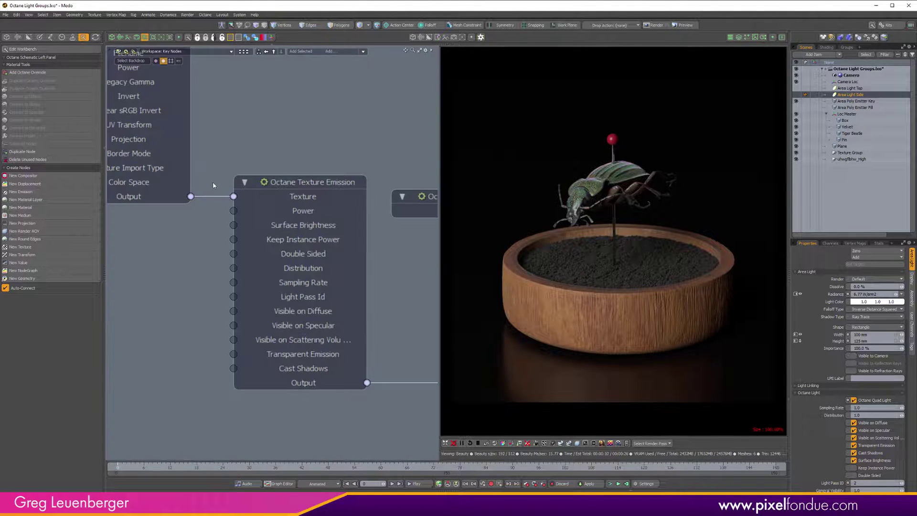
left_click(828, 47)
left_click(829, 109)
key("shift+a")
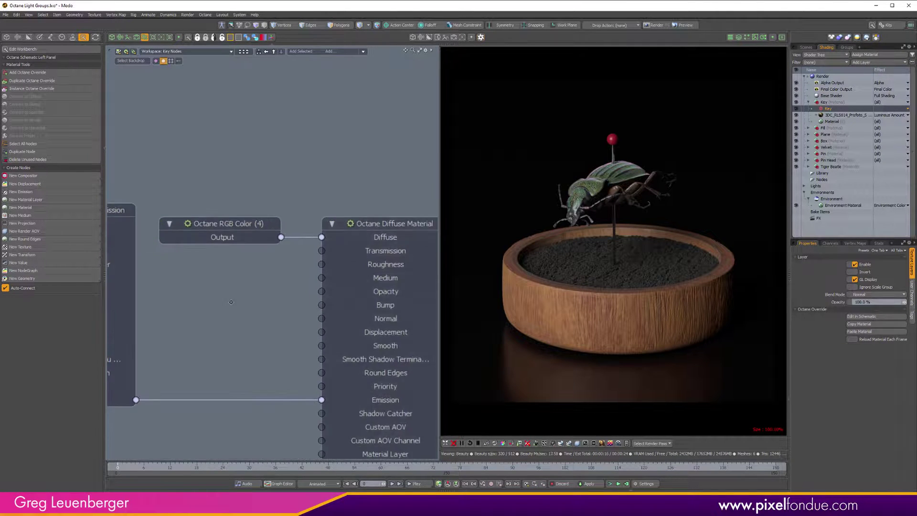
left_click(293, 292)
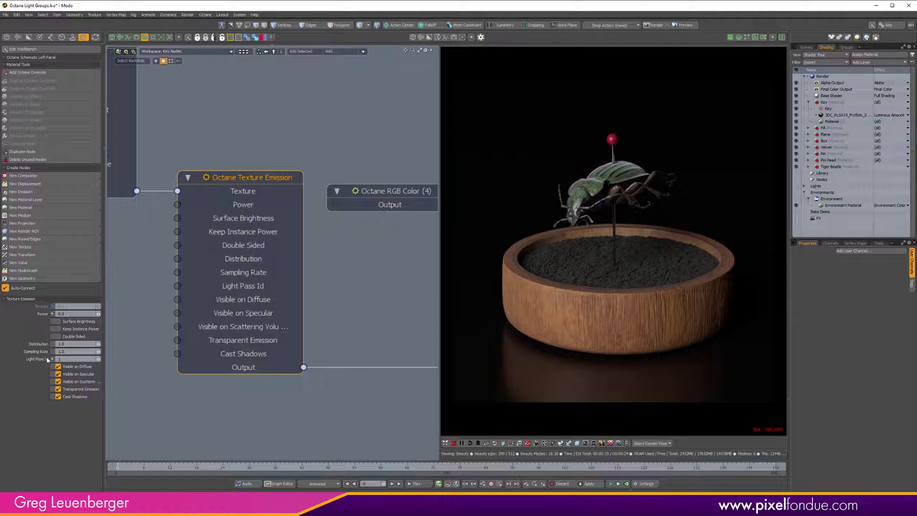
left_click(68, 359)
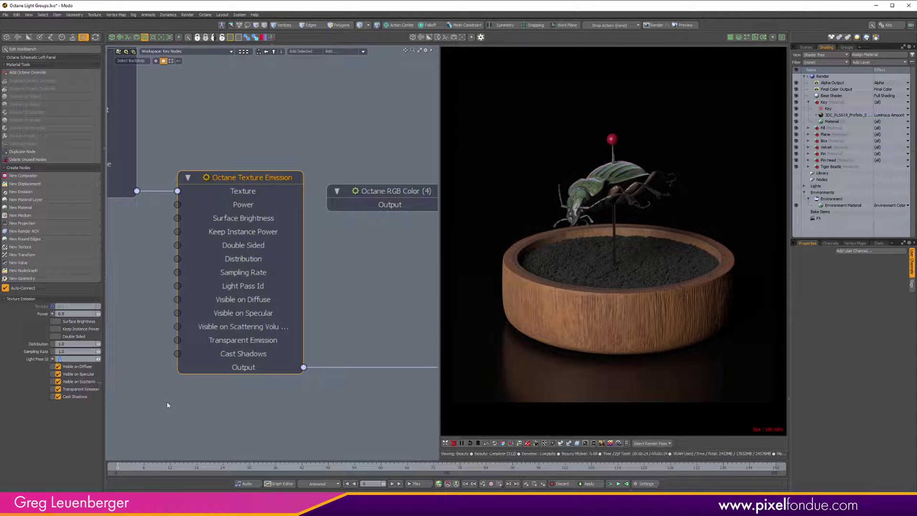
key("Return")
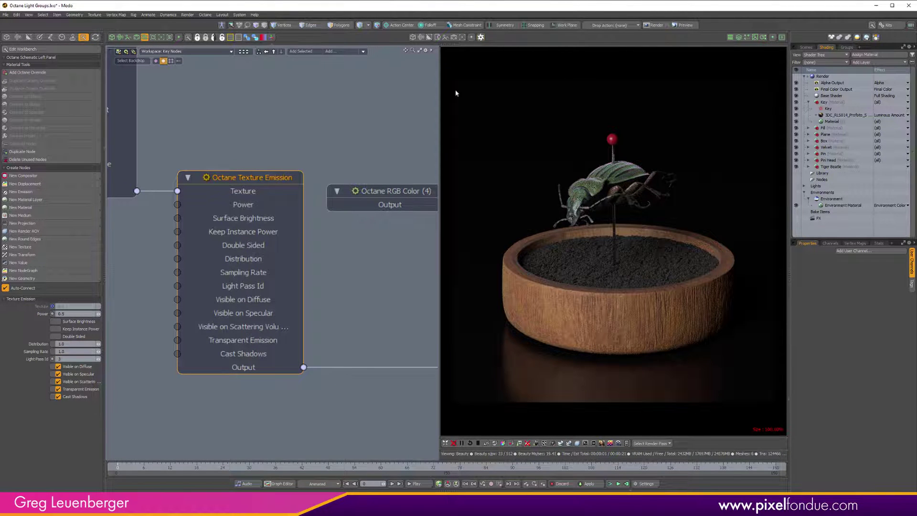
Step: Set the Fill light's emission Light Pass Id to 4
left_click(809, 128)
left_click(826, 135)
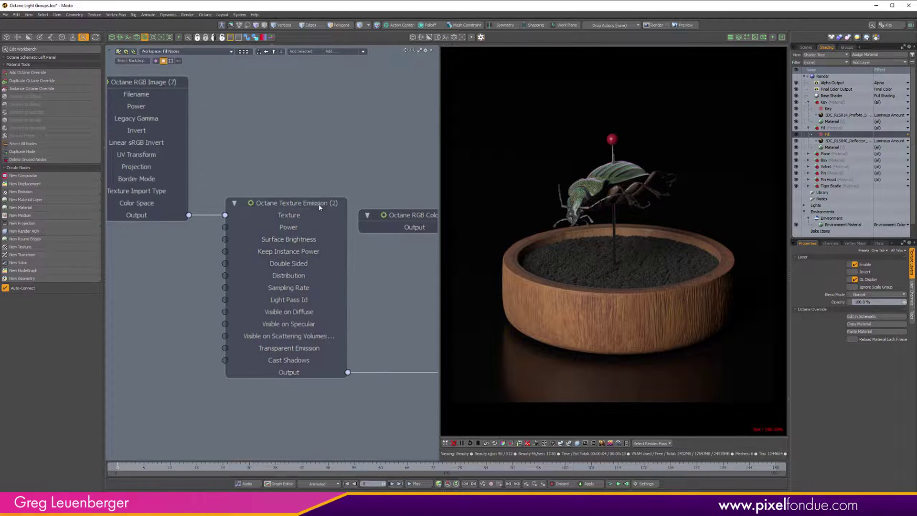
left_click(68, 358)
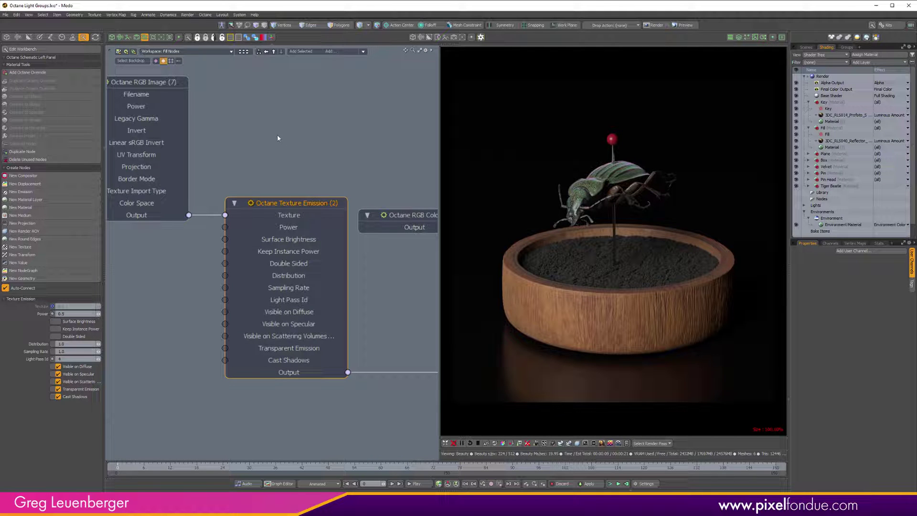
key("a")
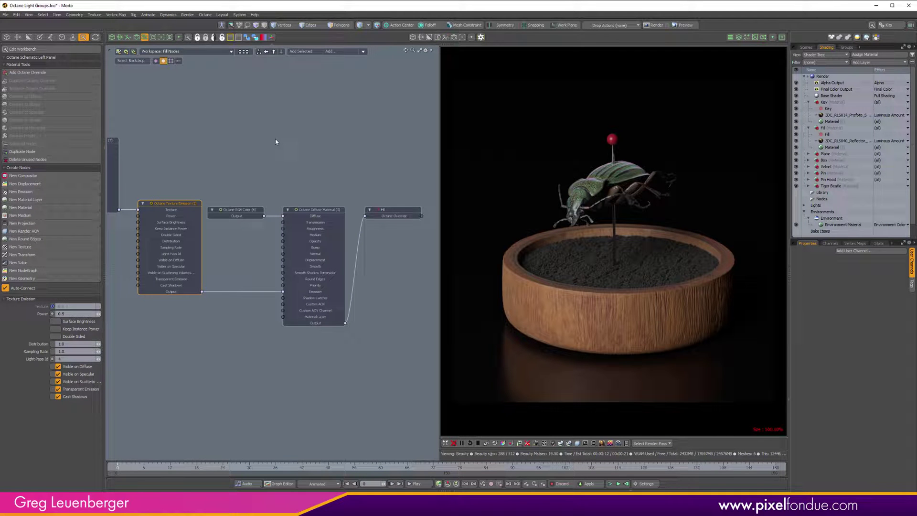
Step: Filter the Render item's channels by 'AOV' and widen the channel names
left_click(823, 76)
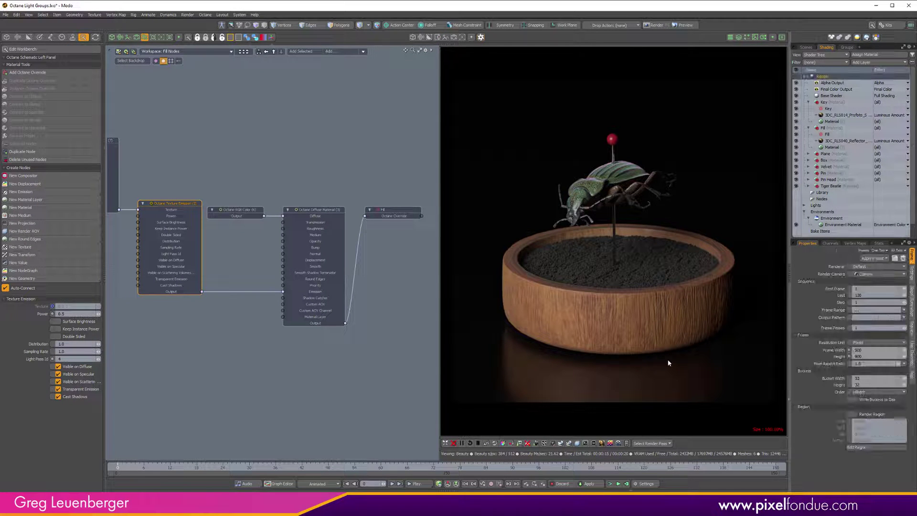
left_click(831, 243)
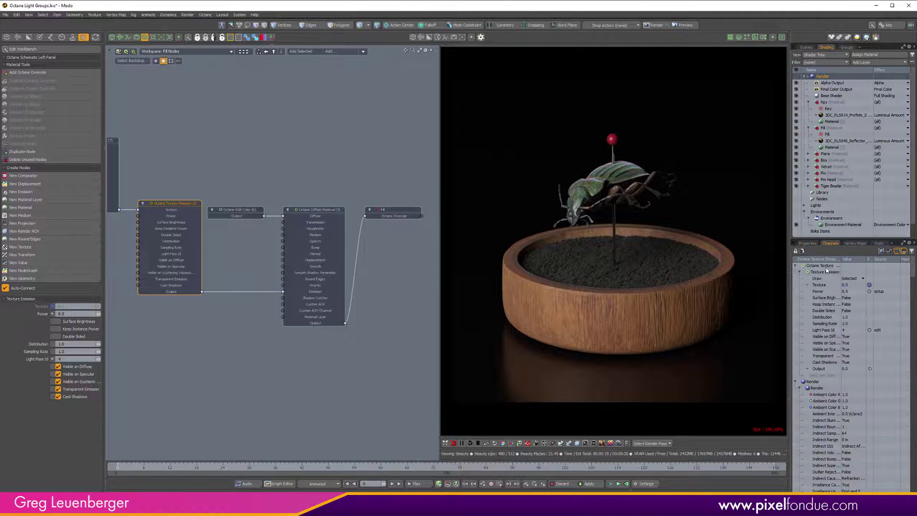
left_click(909, 252)
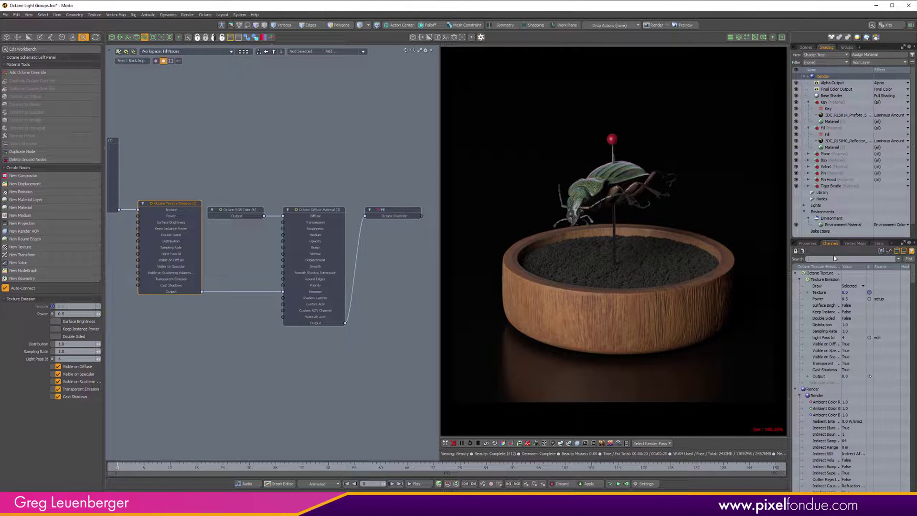
type("AOV")
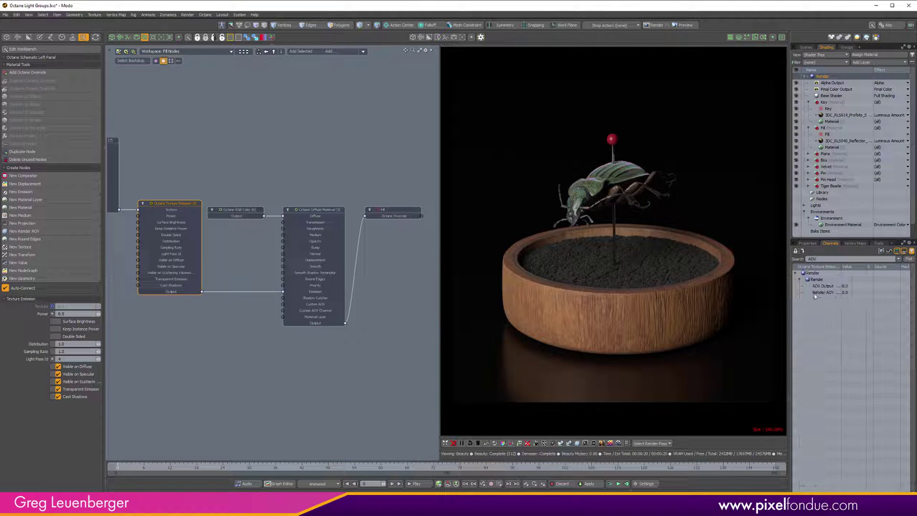
left_click_drag(842, 267, 875, 267)
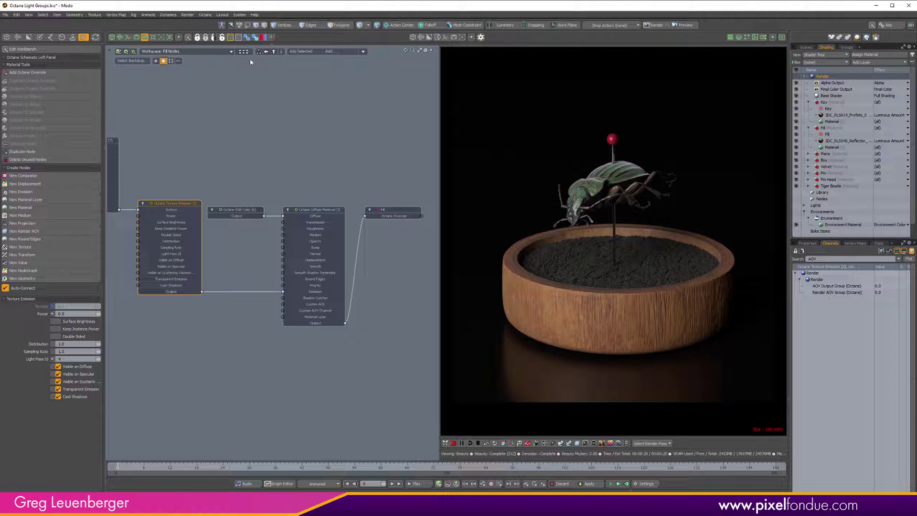
Step: Create a new schematic workspace named 'Lightmixing'
left_click(186, 51)
left_click(241, 71)
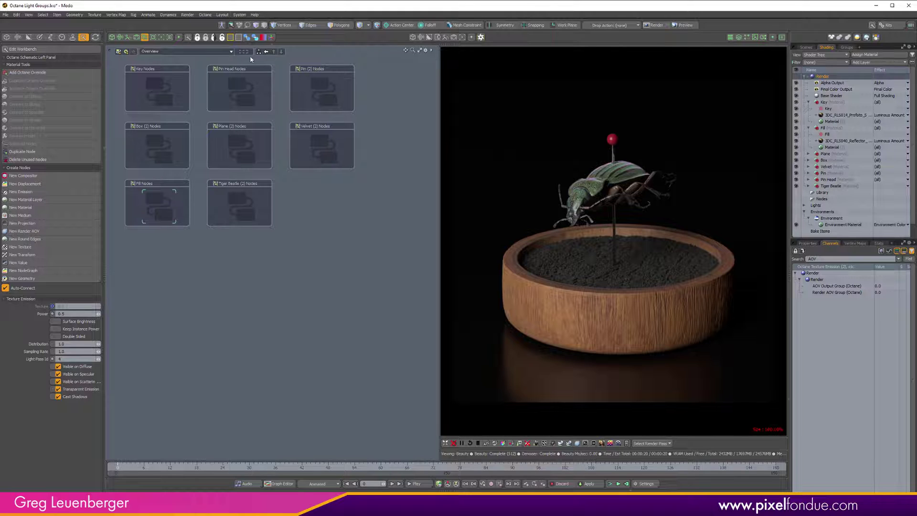
left_click(118, 52)
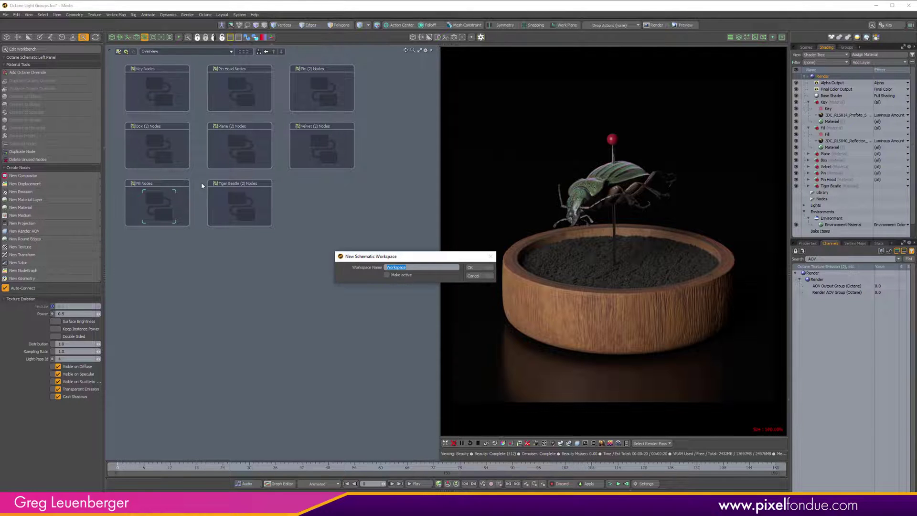
type("Lightmixing")
left_click(483, 266)
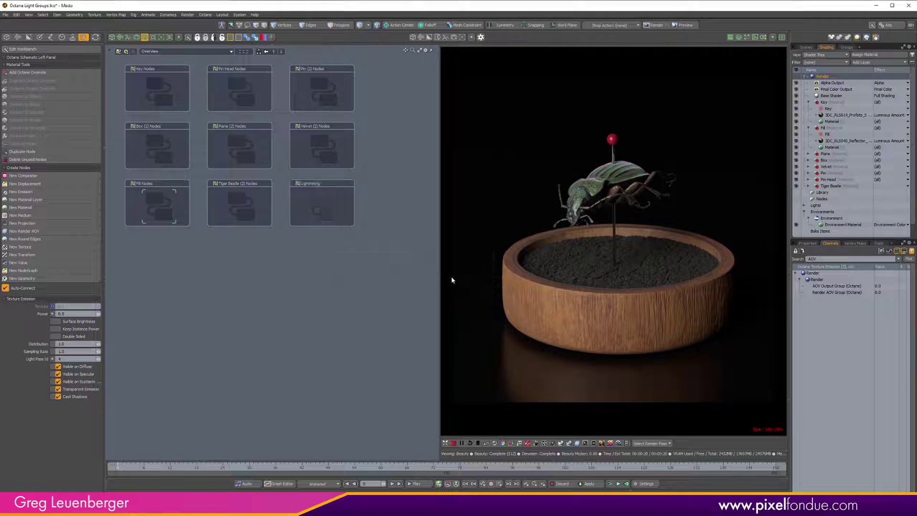
left_click(320, 203)
Step: Drag the Render item's two AOV group channels into the Lightmixing workspace
left_click(812, 259)
key("BackSpace")
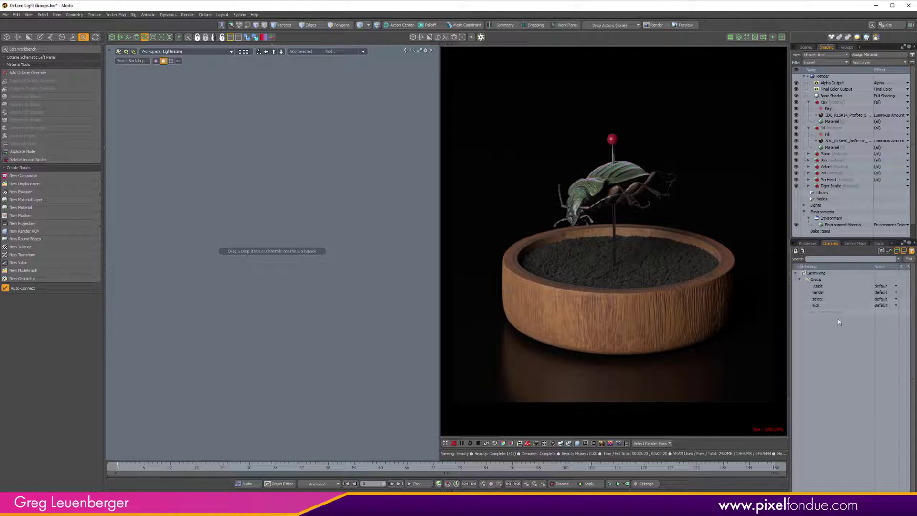
left_click(832, 75)
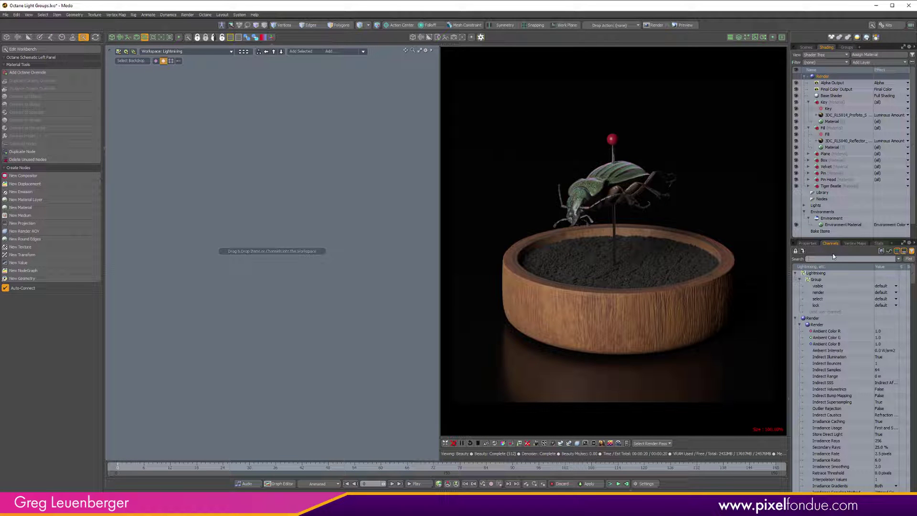
type("aov")
left_click(836, 286)
left_click(836, 292, "shift")
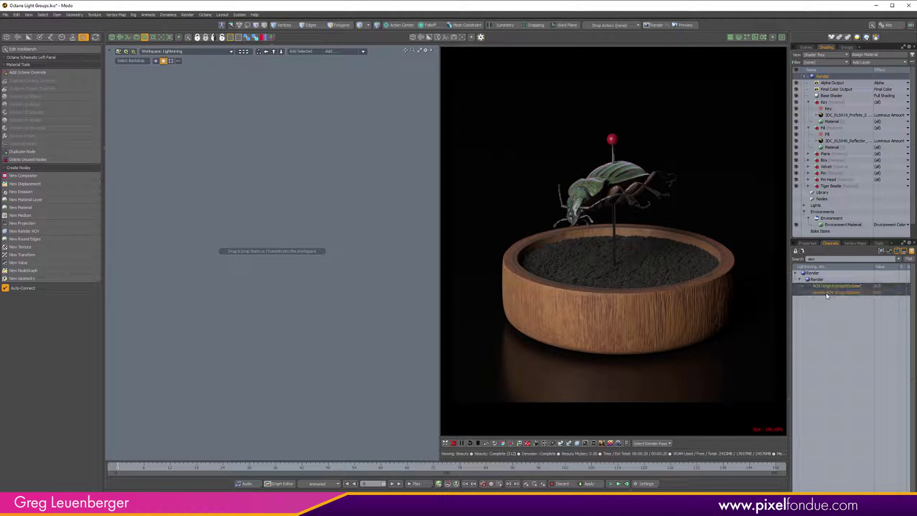
left_click_drag(837, 292, 311, 245)
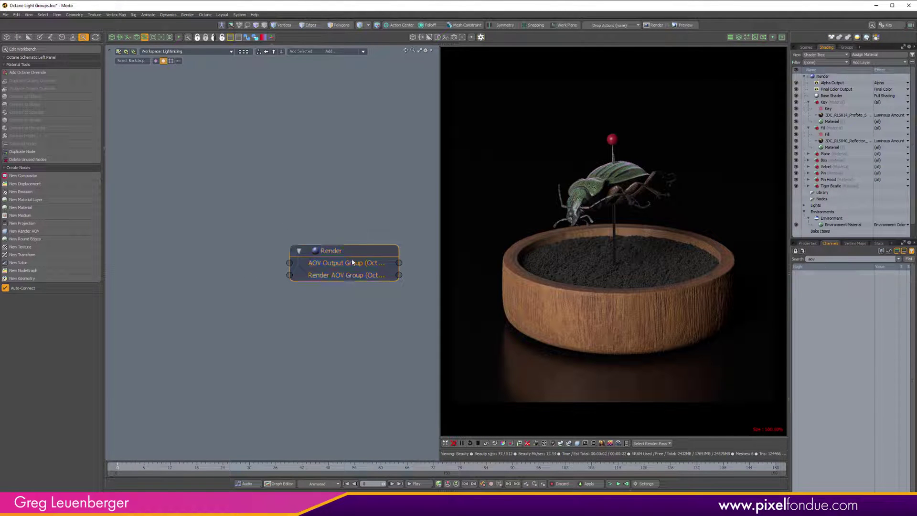
Step: Switch the viewport's render pass to Denoised beauty
left_click(340, 236)
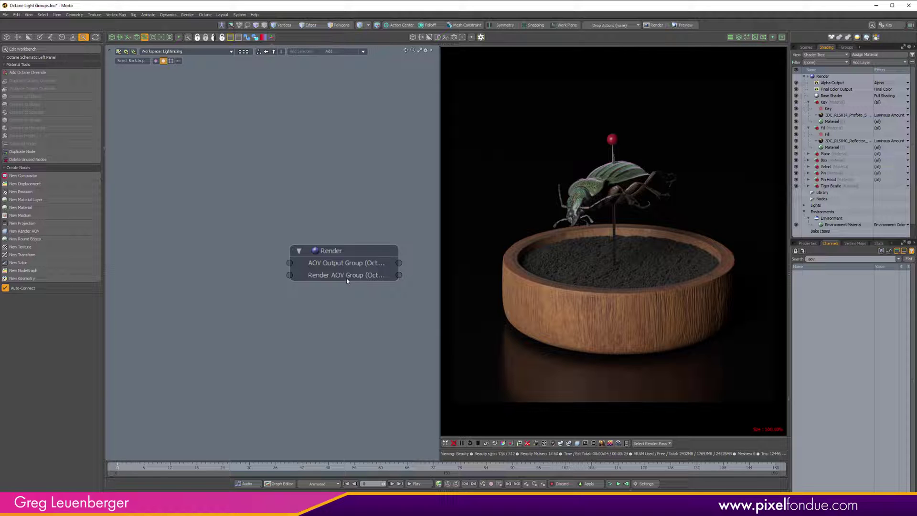
left_click(652, 443)
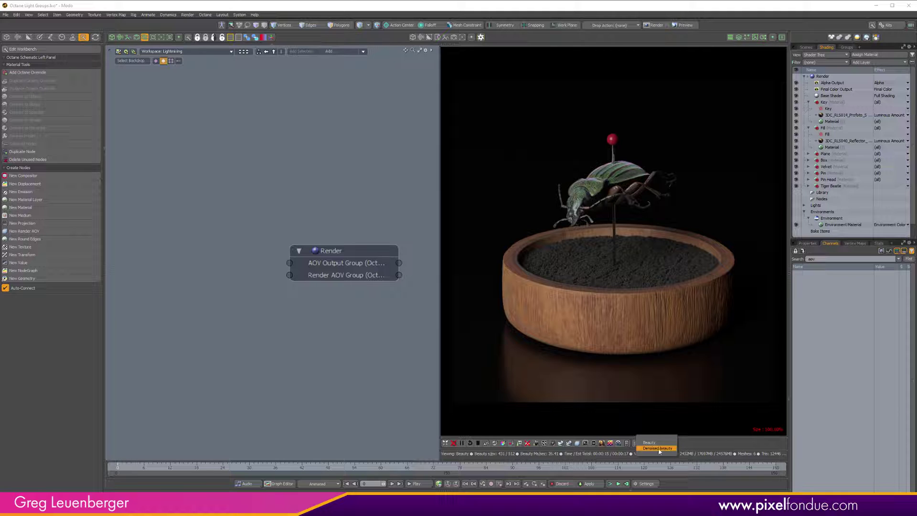
left_click(658, 448)
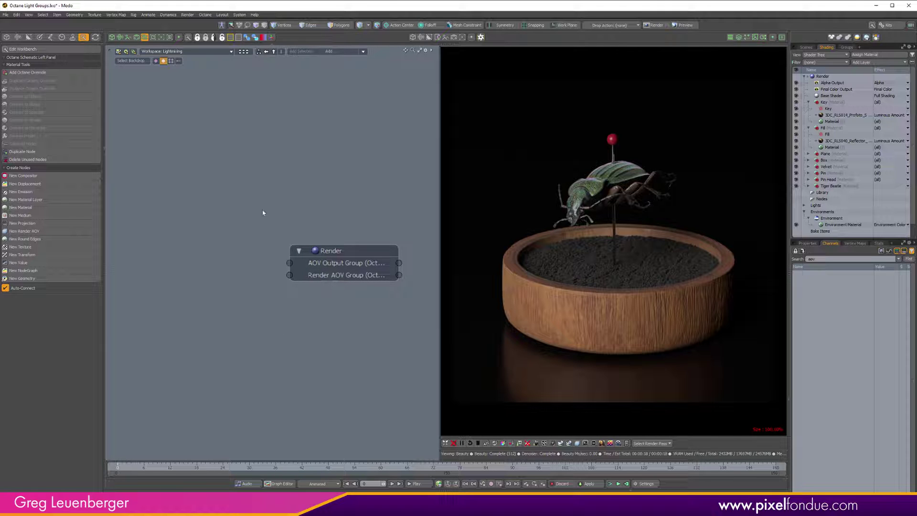
Step: Add a Render AOV Group node and wire its Output into the Render node's Render AOV Group
left_click(61, 231)
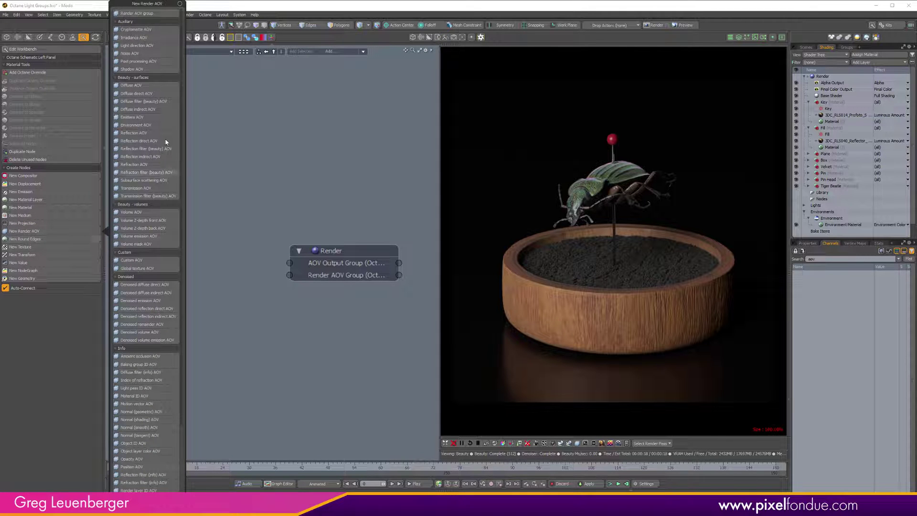
left_click(151, 13)
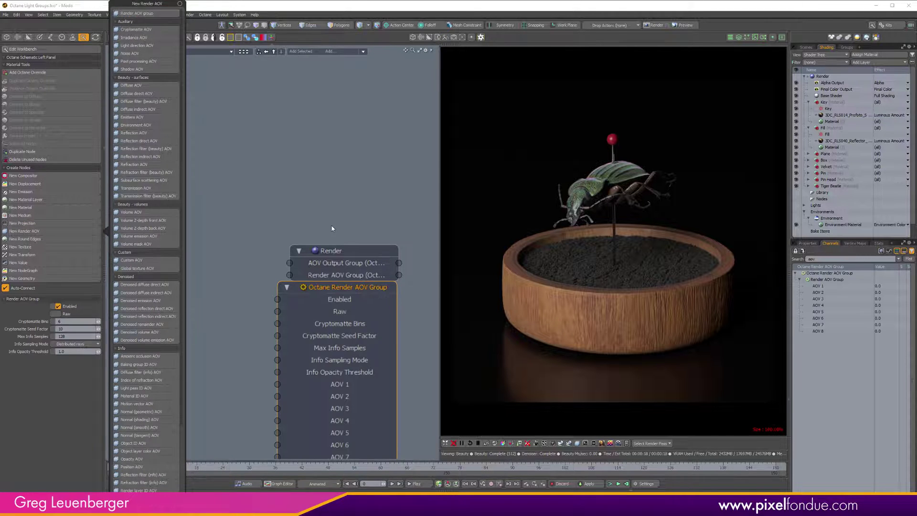
left_click_drag(356, 289, 255, 220)
left_click(299, 412)
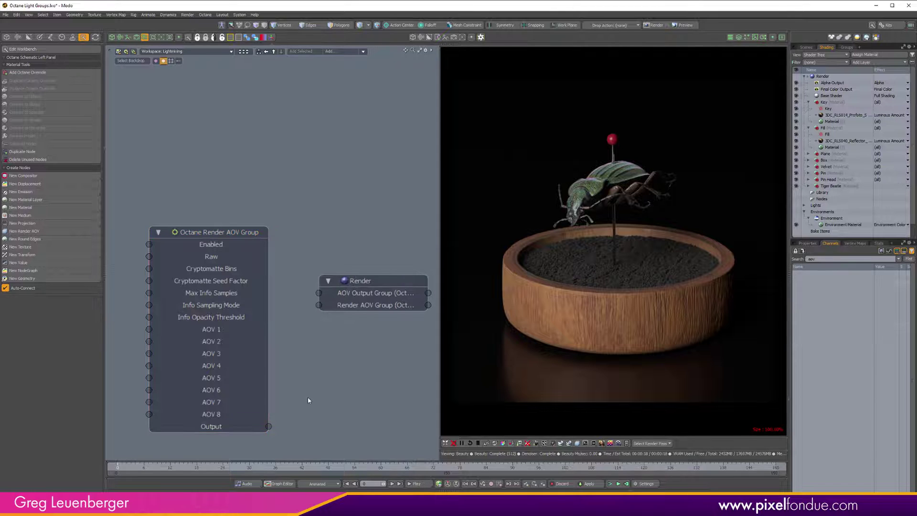
left_click_drag(298, 397, 371, 307)
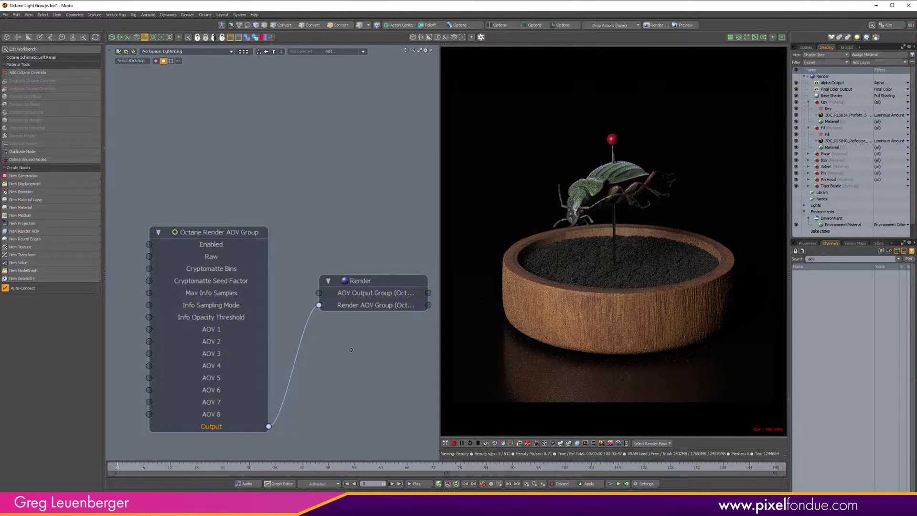
scroll(369, 346, "down", 3)
left_click_drag(382, 307, 390, 387)
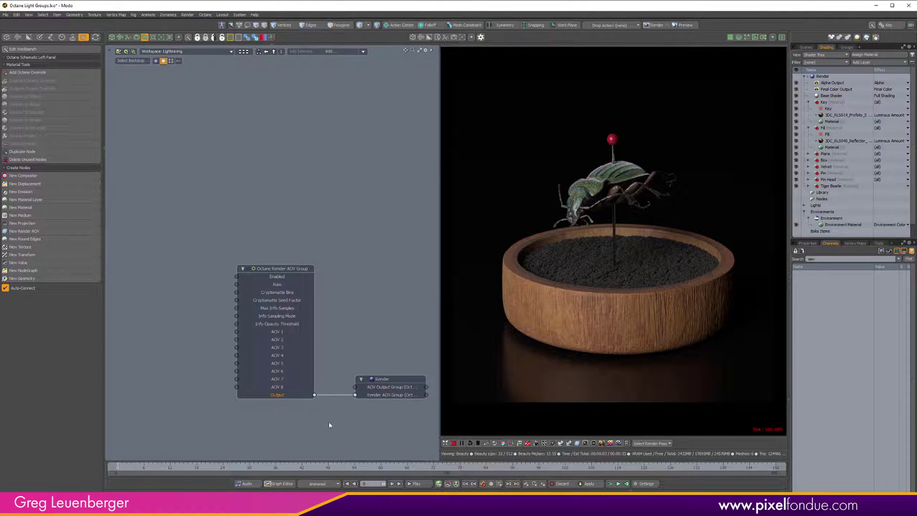
middle_click_drag(325, 422, 328, 406)
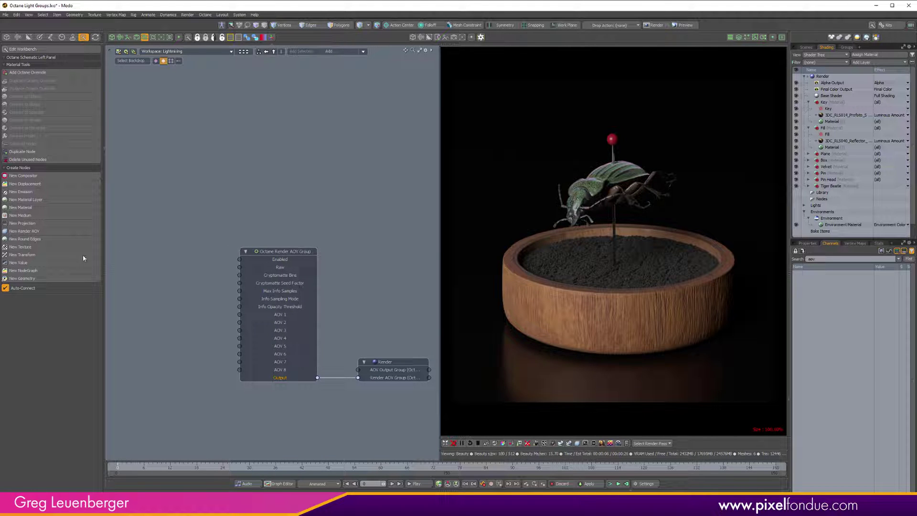
Step: Add an Octane Light AOV node, keeping it on Light ID 1
left_click(57, 231)
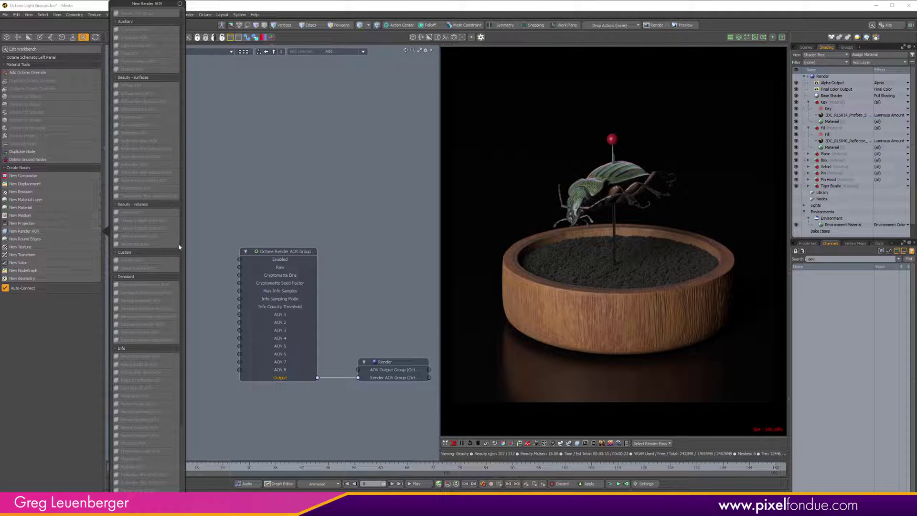
left_click(29, 231)
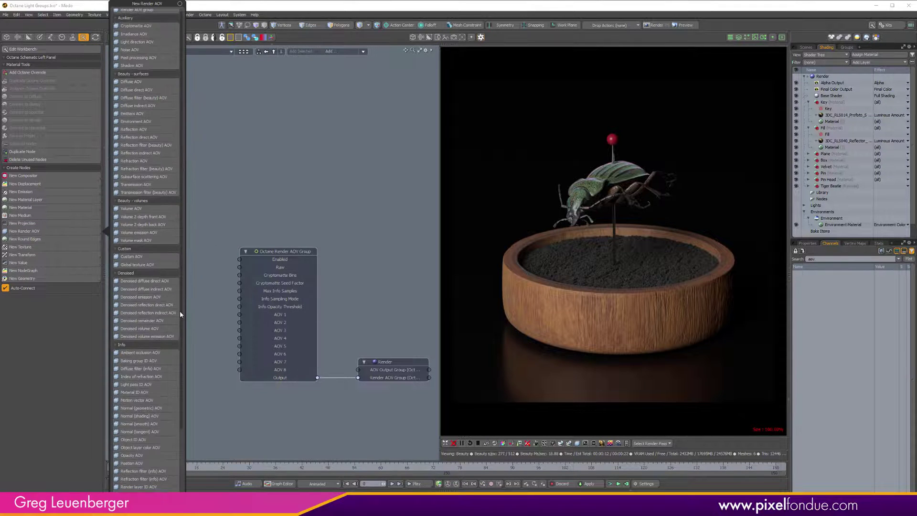
scroll(181, 326, "down", 4)
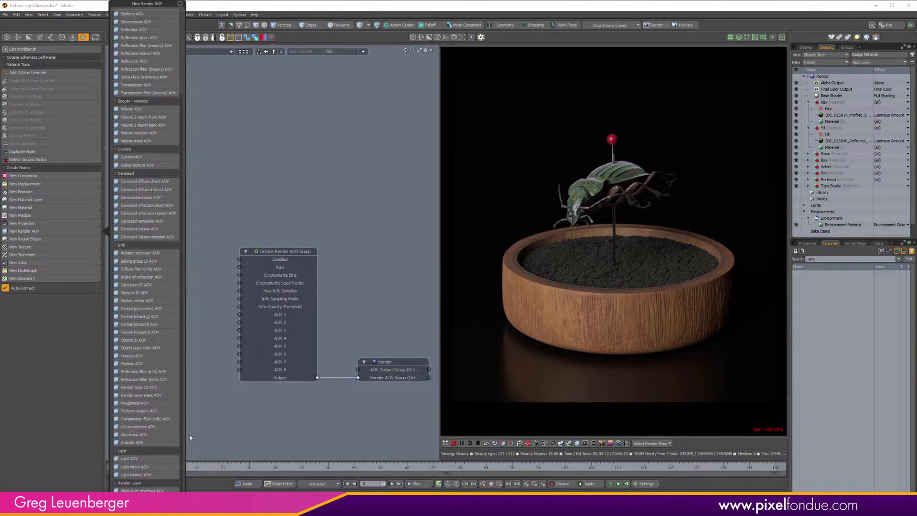
left_click(150, 460)
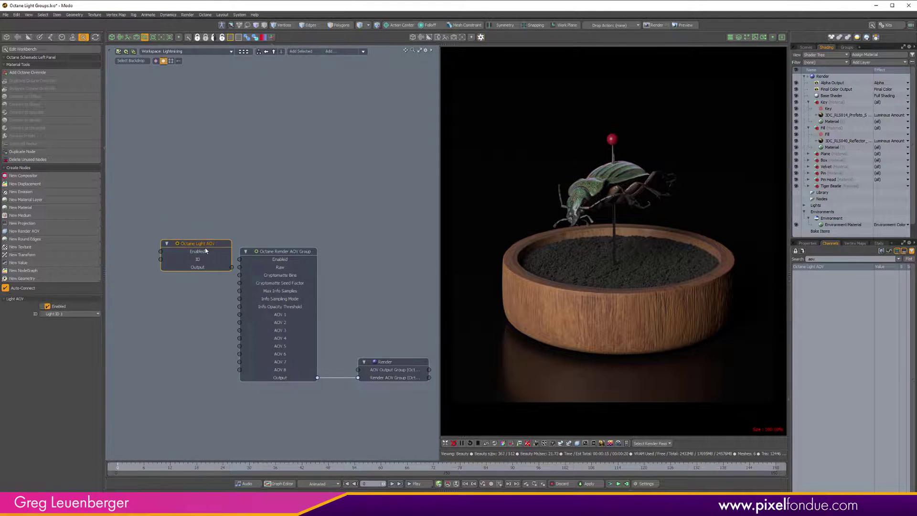
left_click(97, 314)
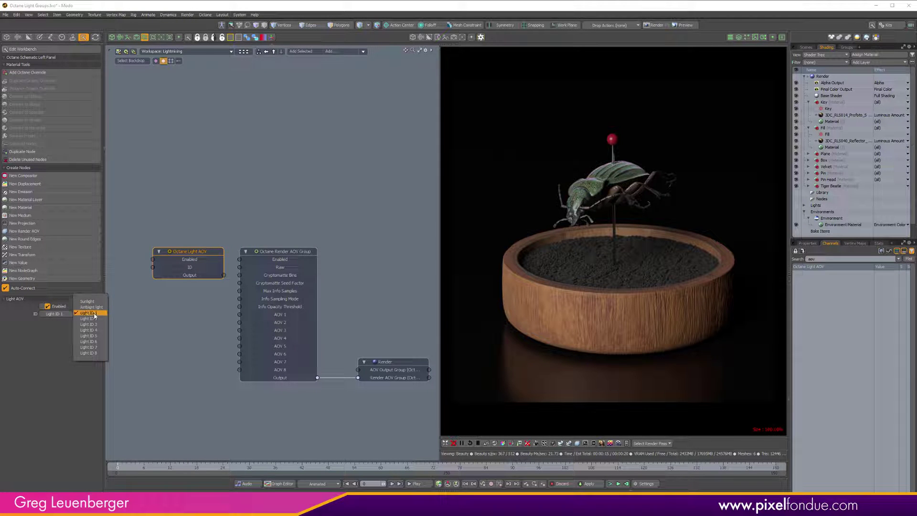
left_click(96, 314)
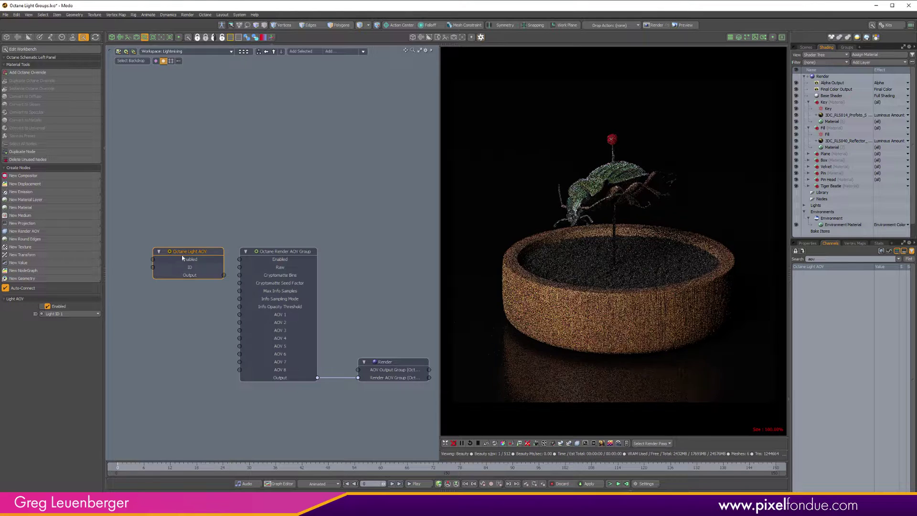
left_click(71, 314)
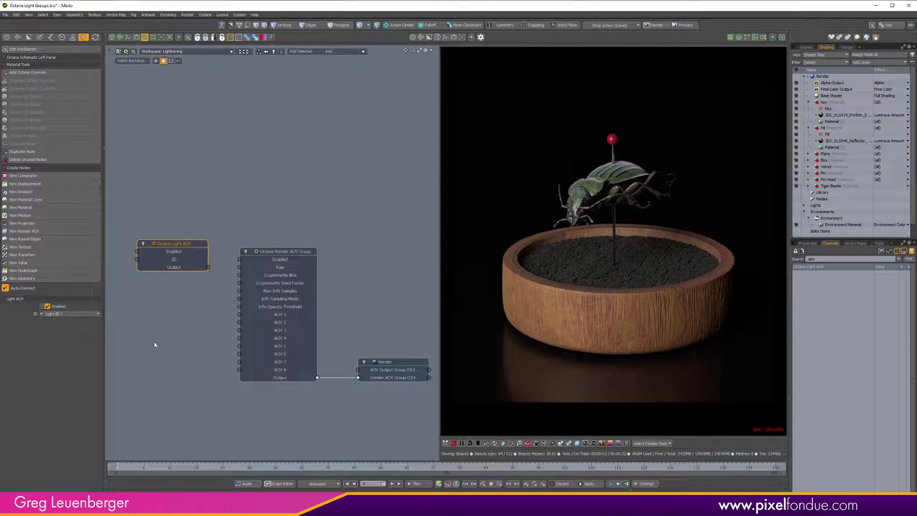
Step: Wire the Light AOV's Output into AOV 1 of the Render AOV Group
left_click(836, 225)
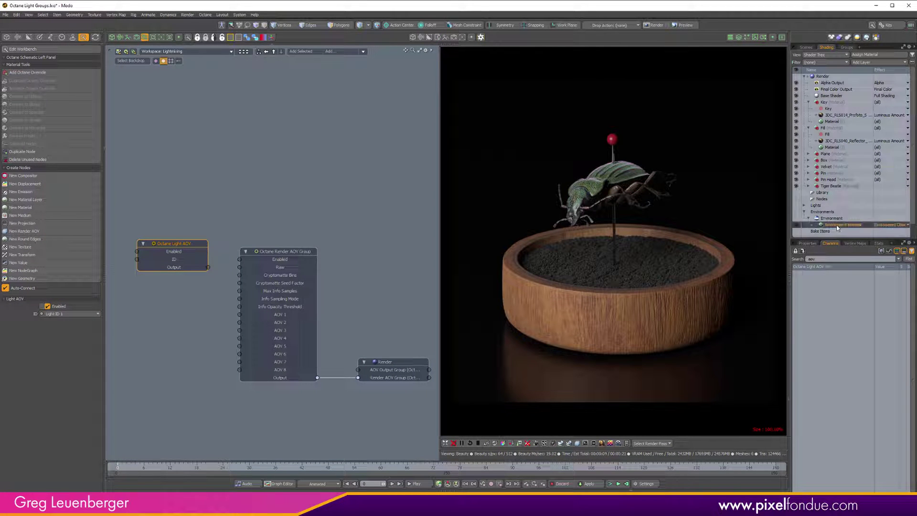
left_click(808, 244)
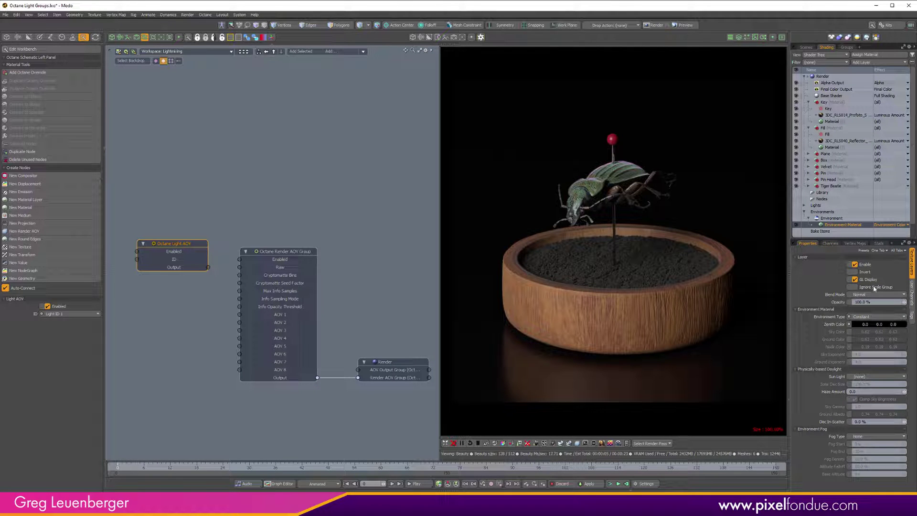
left_click(824, 236)
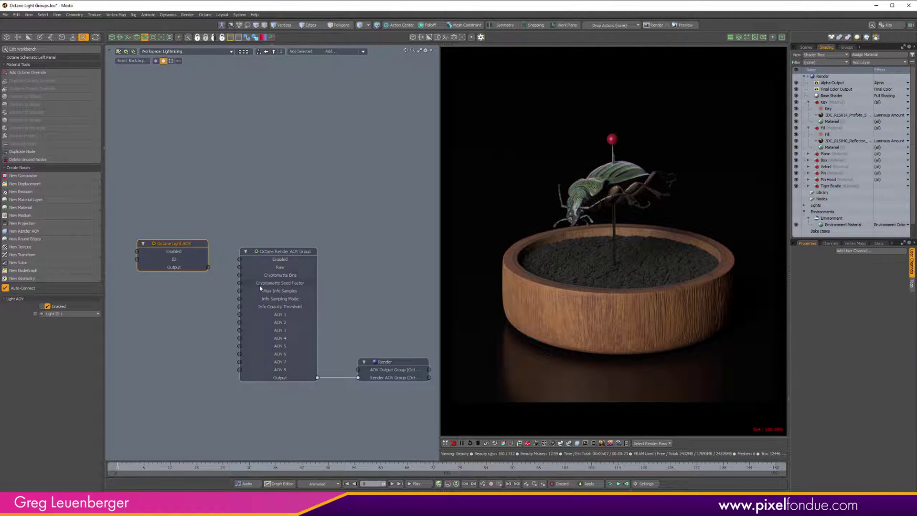
left_click_drag(190, 268, 240, 315)
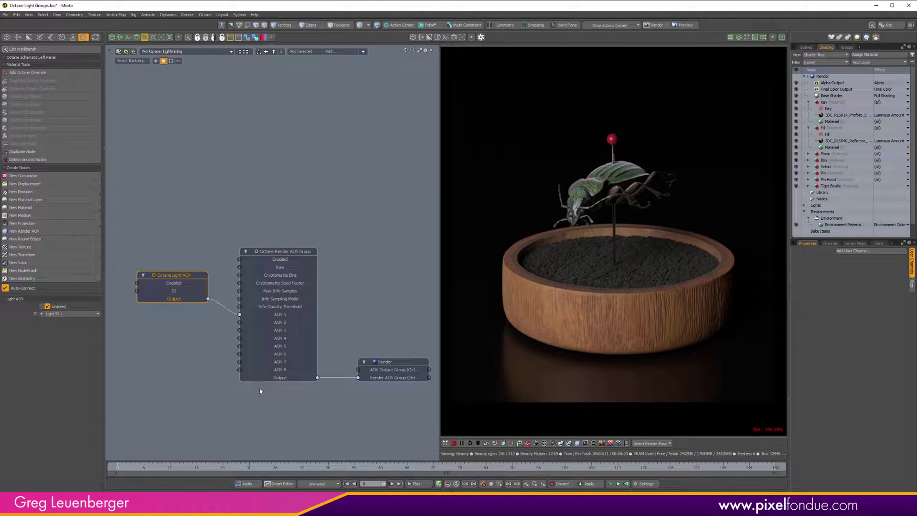
Step: Compare the Light ID 1, Beauty and Denoised beauty passes, and show the scene item list
left_click(655, 446)
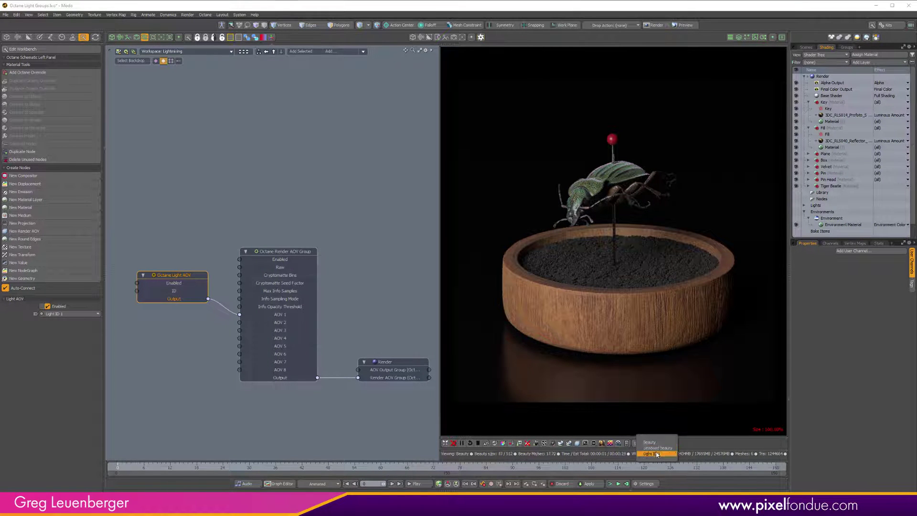
left_click(655, 455)
left_click(806, 47)
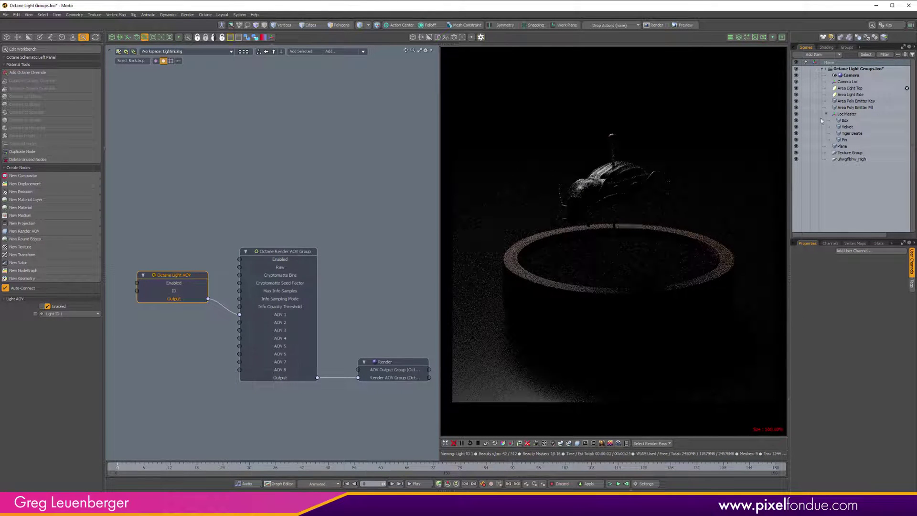
left_click(655, 444)
left_click(657, 431)
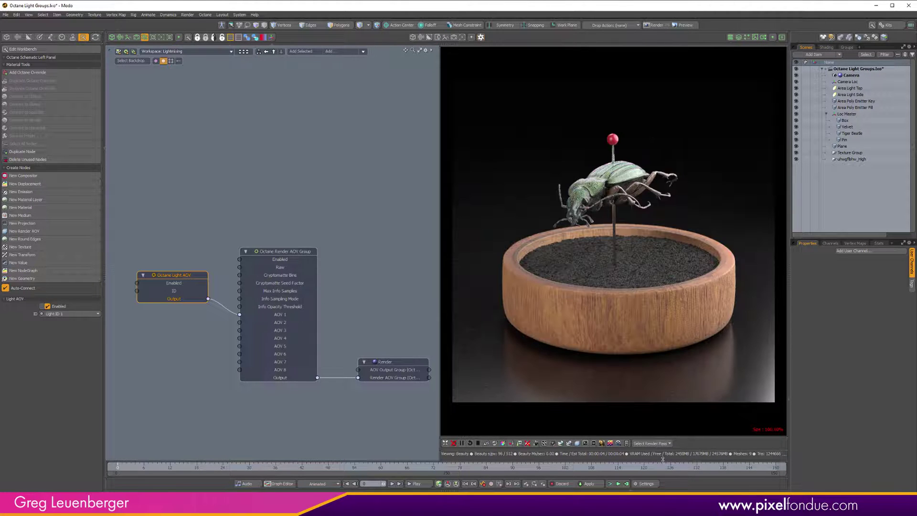
left_click(659, 444)
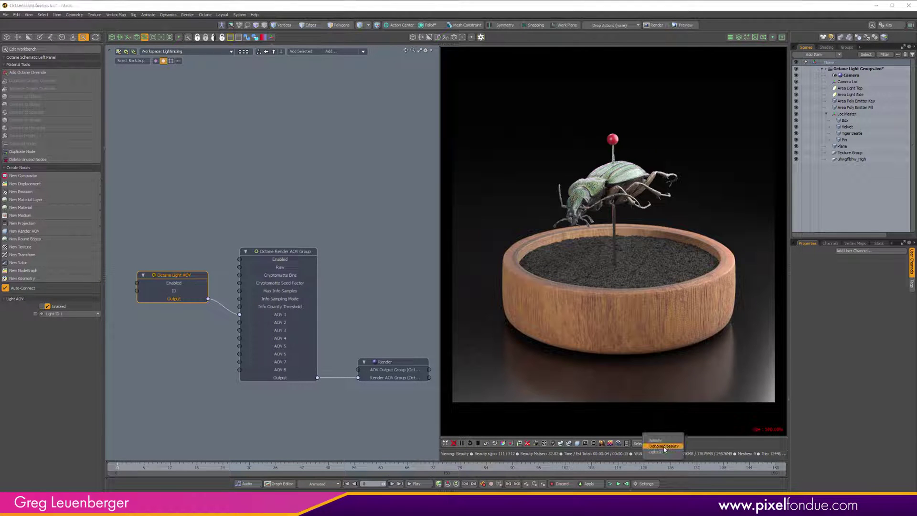
left_click(659, 439)
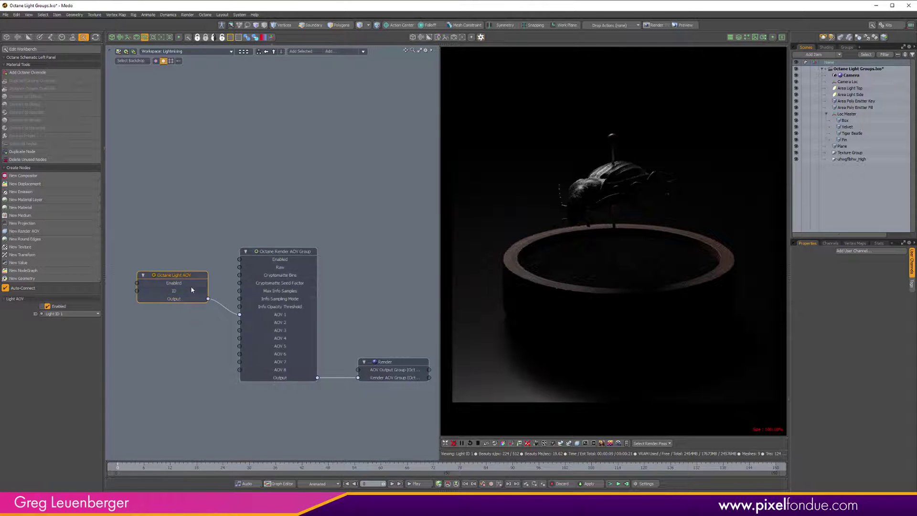
Step: Duplicate the Light AOV node into AOV slots, setting the last copy to Light ID 4
key("ctrl+d")
left_click_drag(190, 316, 239, 330)
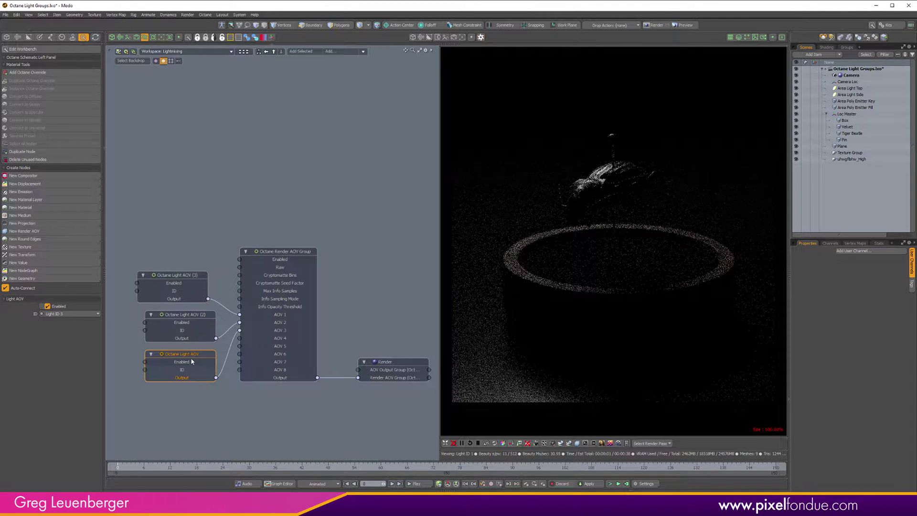
key("ctrl+d")
left_click_drag(209, 424, 240, 338)
left_click(72, 314)
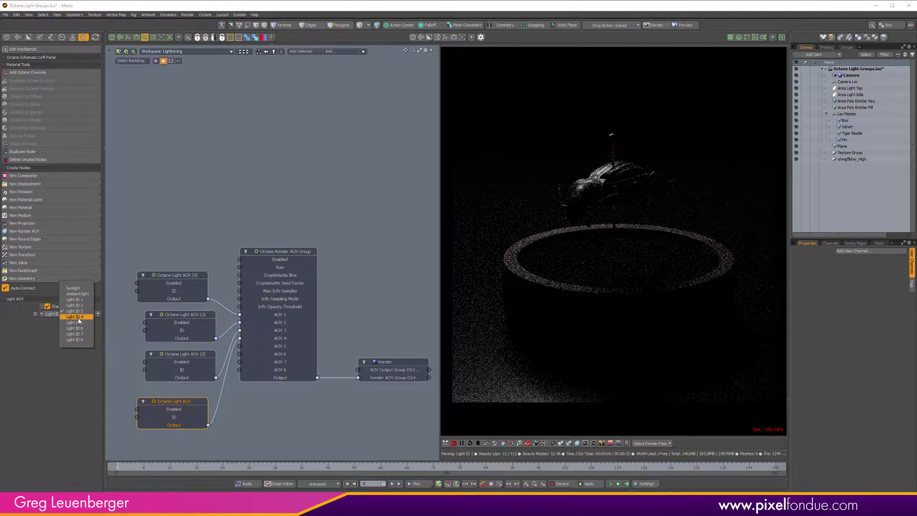
left_click(72, 322)
Step: Preview the Light ID 4, 3, 2 and finally Light ID 1 render passes
left_click(661, 443)
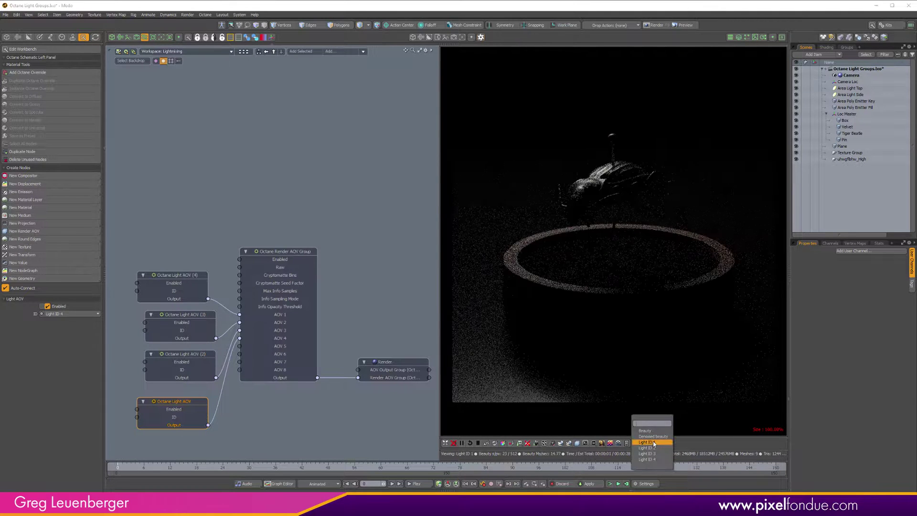
left_click(658, 460)
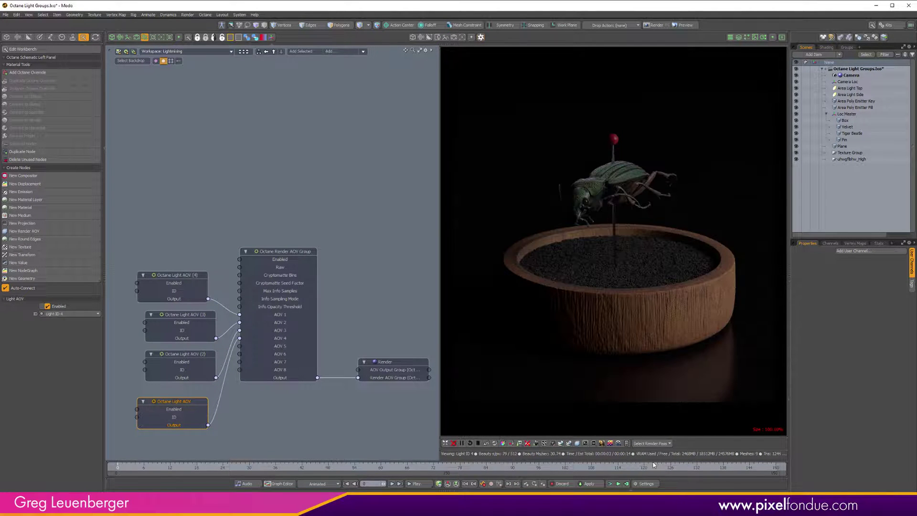
left_click(659, 443)
left_click(660, 438)
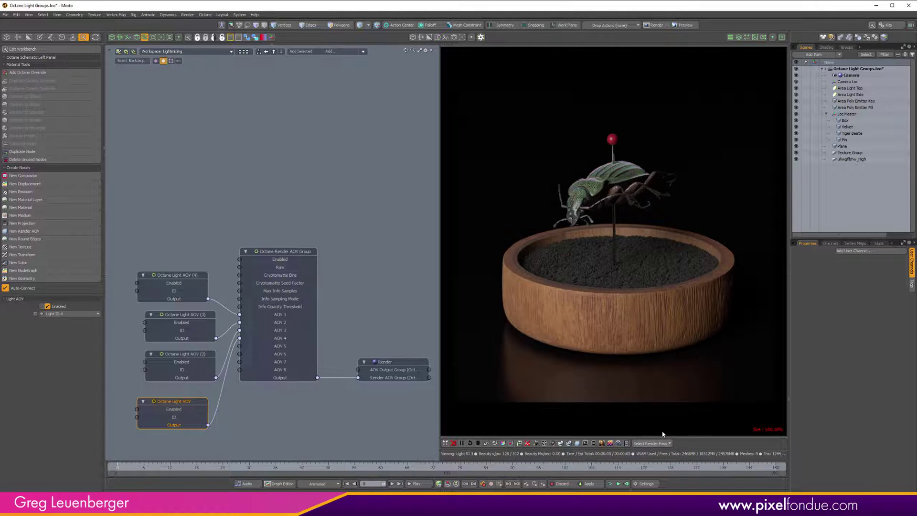
left_click(663, 443)
left_click(658, 438)
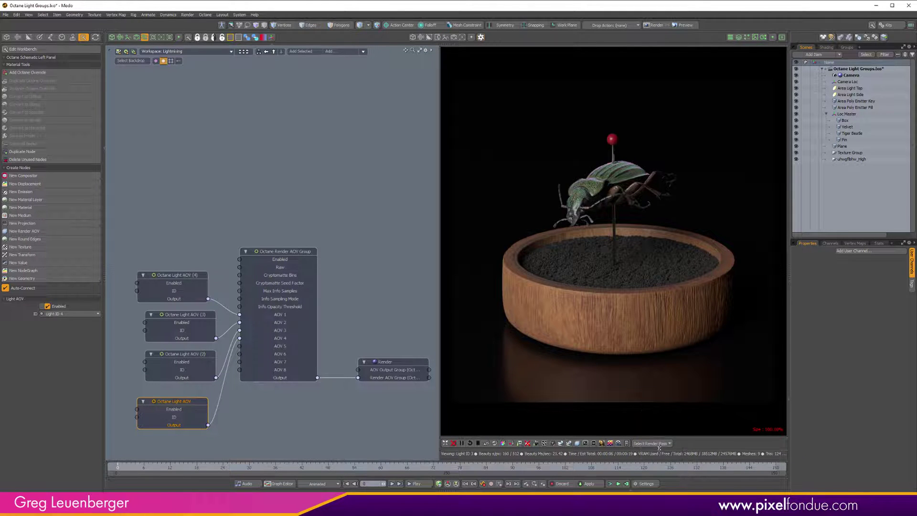
left_click(660, 444)
left_click(660, 442)
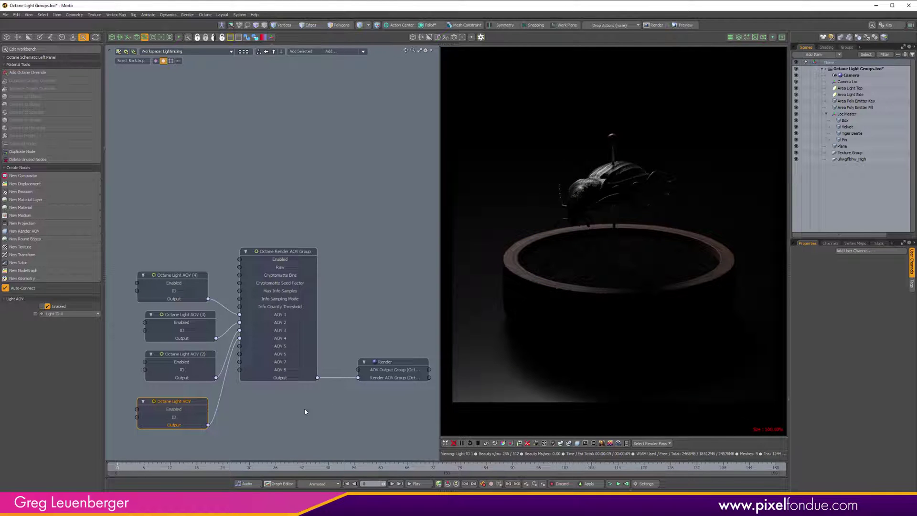
Step: Stack the four Light AOV nodes in one column and raise Octane kernel Max Samples from 512 to 2048
scroll(390, 410, "down", 3)
left_click_drag(234, 403, 245, 423)
left_click_drag(247, 368, 252, 396)
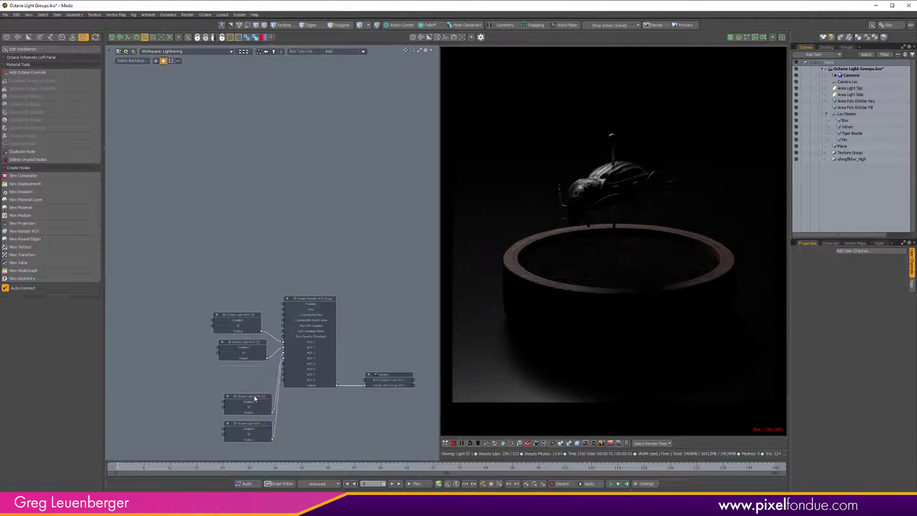
left_click_drag(251, 347, 251, 369)
left_click(256, 334)
left_click_drag(247, 319, 251, 339)
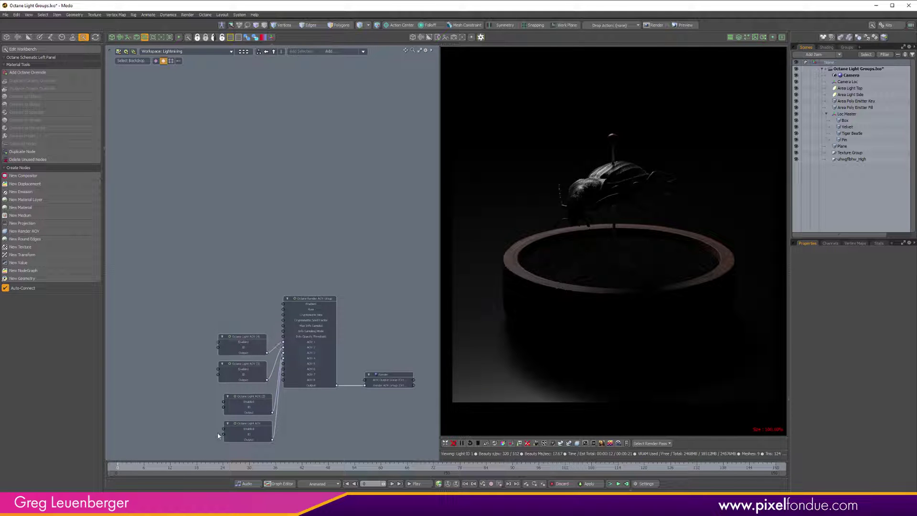
left_click_drag(211, 447, 253, 394)
left_click_drag(253, 396, 248, 392)
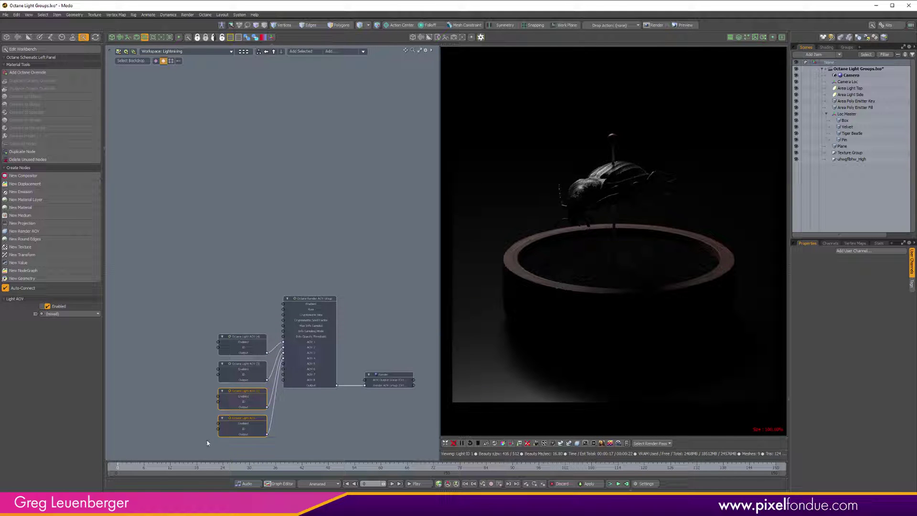
left_click_drag(205, 449, 202, 352)
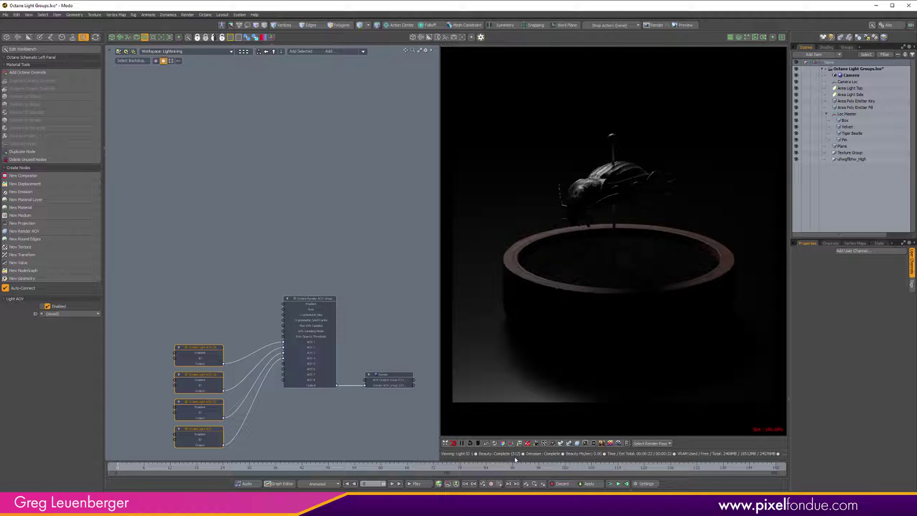
left_click(546, 444)
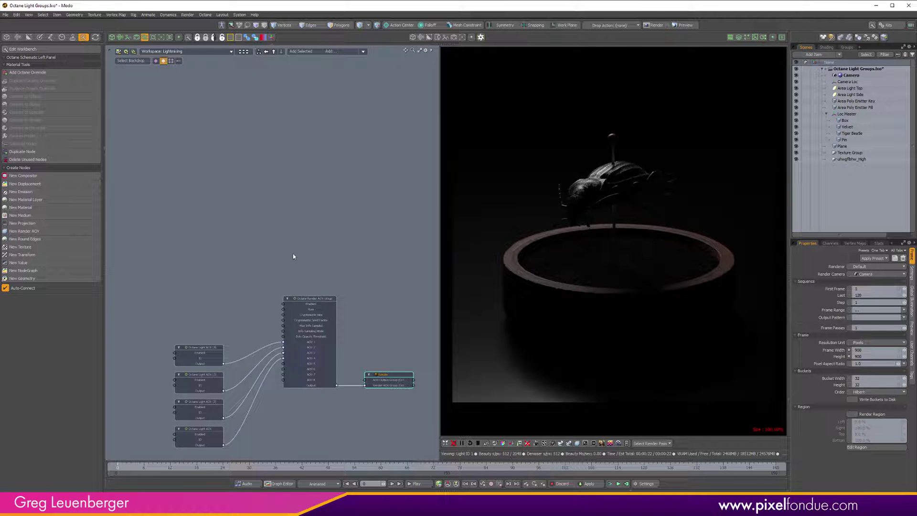
scroll(287, 296, "up", 5)
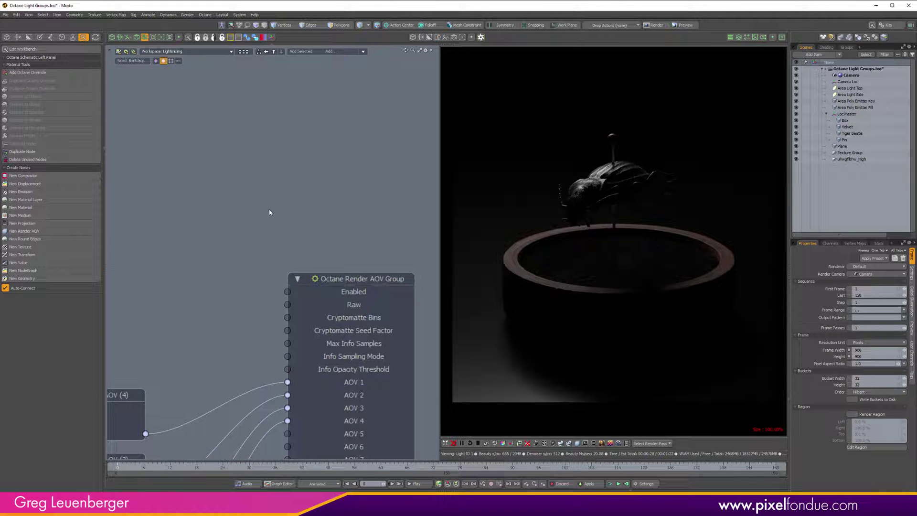
Step: Reposition the Render node so its AOV inputs are in view
scroll(275, 221, "down", 6)
middle_click_drag(420, 323, 298, 322)
left_click_drag(299, 323, 327, 304)
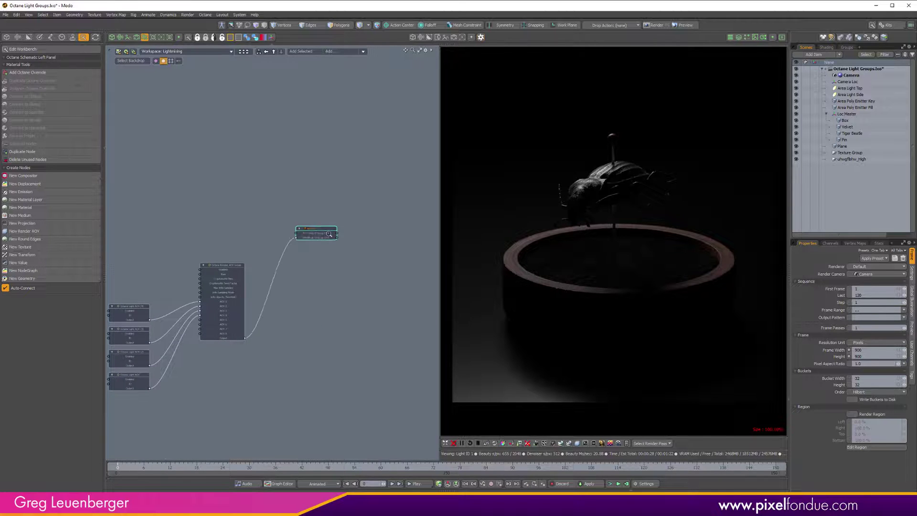
scroll(318, 272, "up", 5)
middle_click_drag(281, 287, 329, 330)
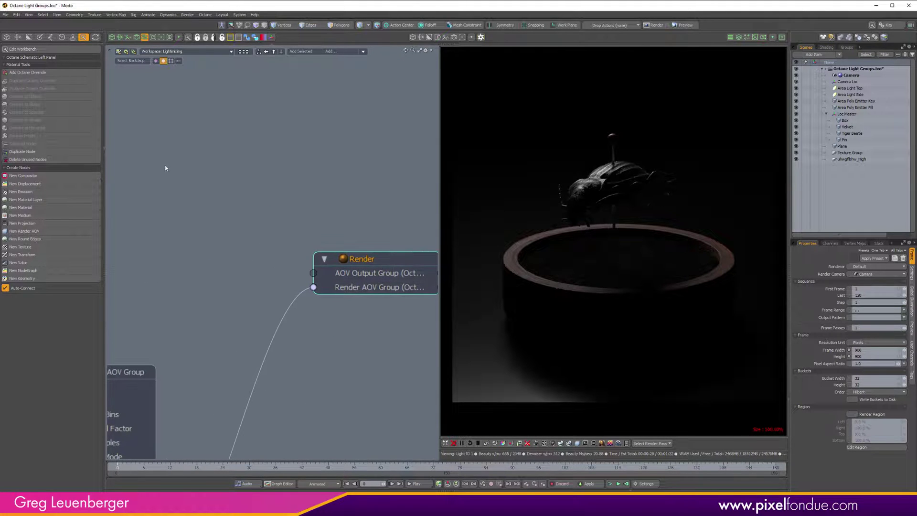
Step: Add an Octane AOV Output Group node beside Render and wire it into Render's AOV Output Group input
left_click(90, 176)
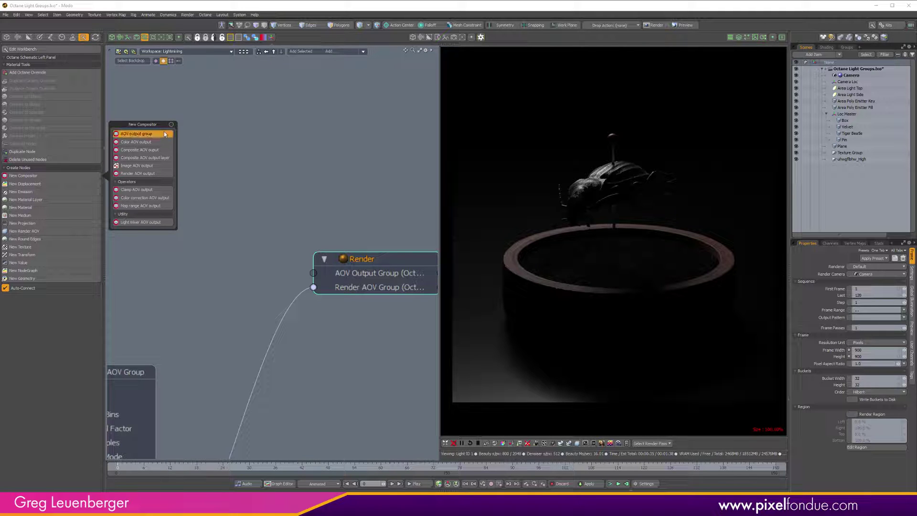
left_click(138, 133)
scroll(179, 340, "down", 2)
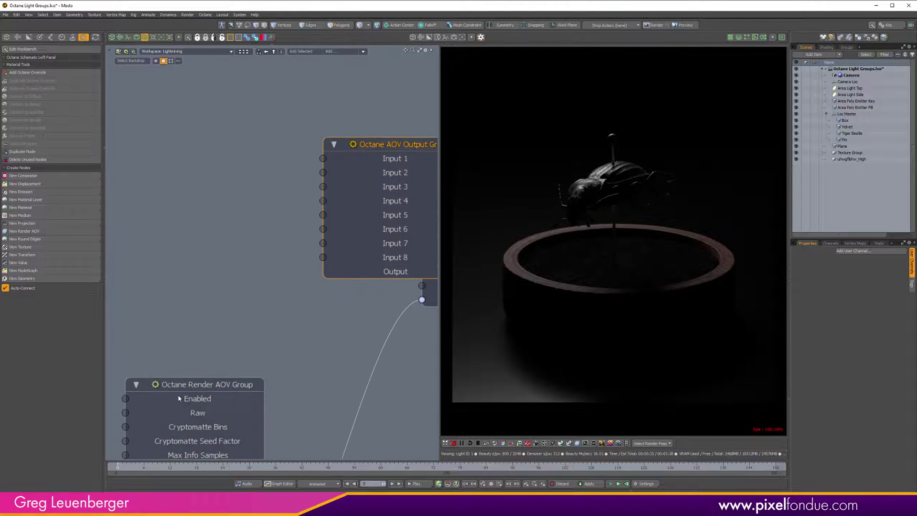
scroll(249, 236, "down", 2)
left_click_drag(248, 236, 137, 246)
left_click_drag(212, 328, 324, 329)
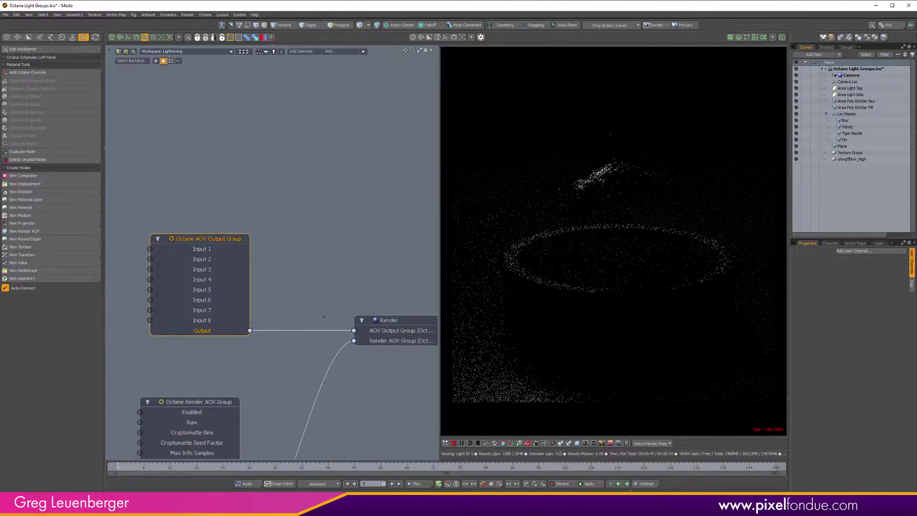
left_click_drag(256, 241, 239, 237)
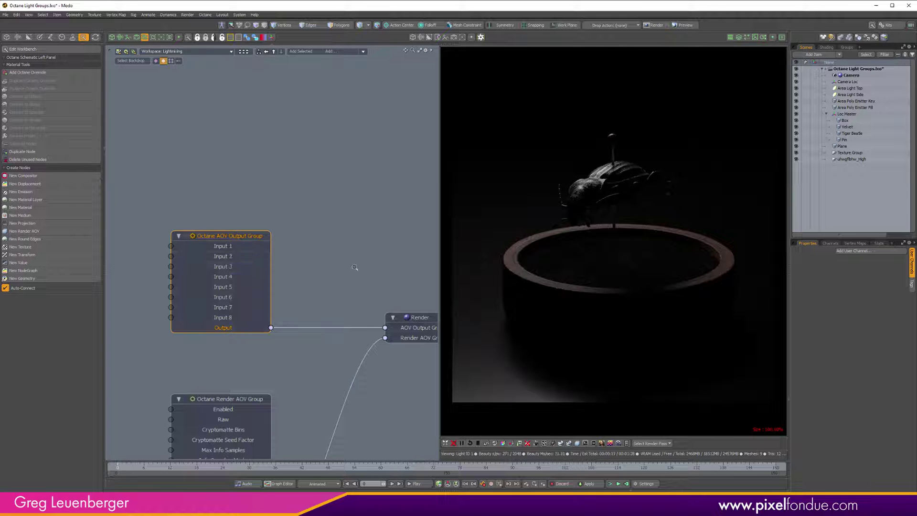
left_click_drag(344, 269, 236, 269, "ctrl+alt")
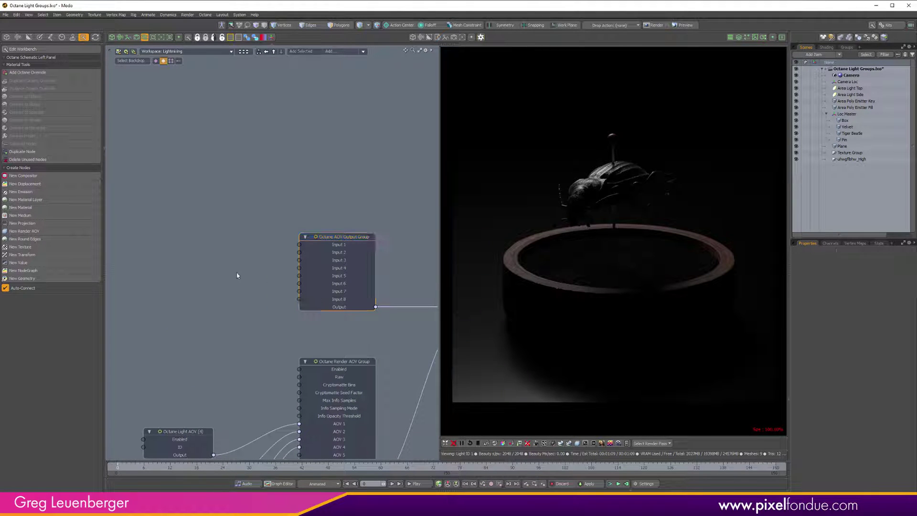
Step: Add a Light Mixer AOV Output node and connect its Output to AOV Output Group Input 1
left_click(72, 176)
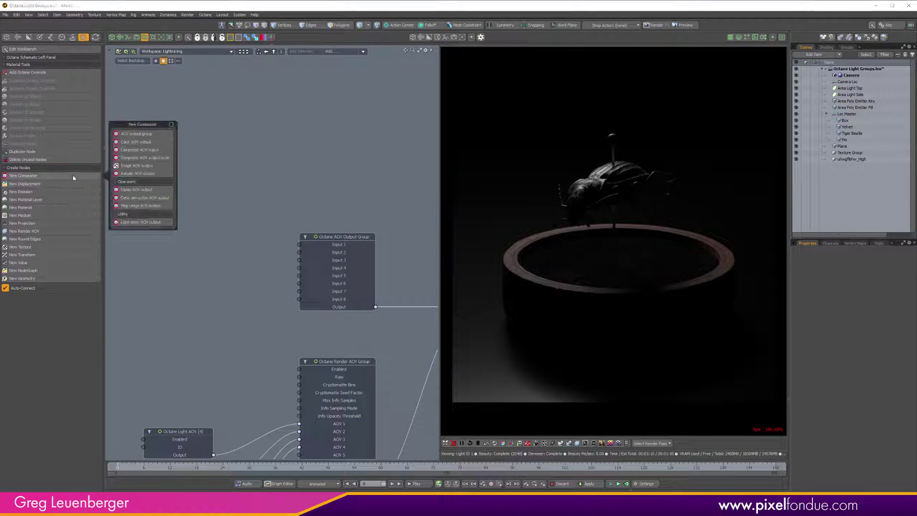
left_click(150, 224)
left_click_drag(304, 226, 204, 115)
middle_click_drag(128, 343, 166, 352)
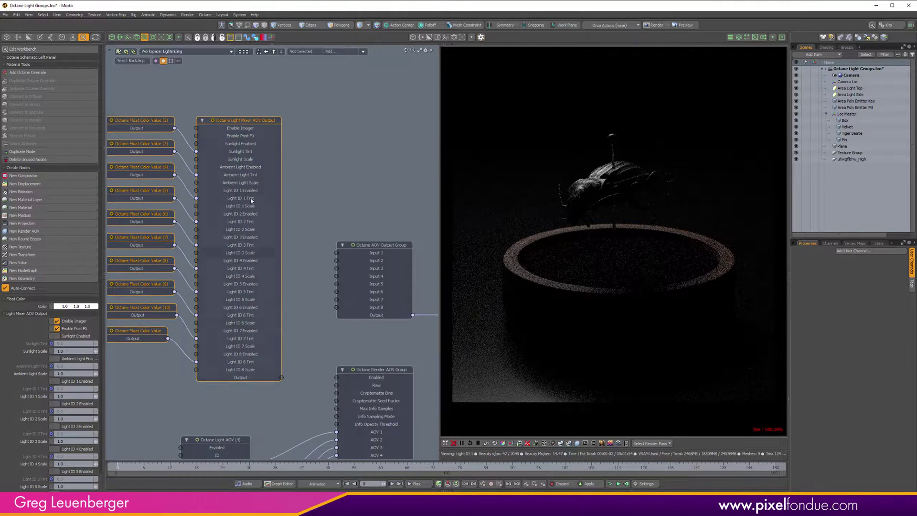
middle_click_drag(244, 326, 205, 310)
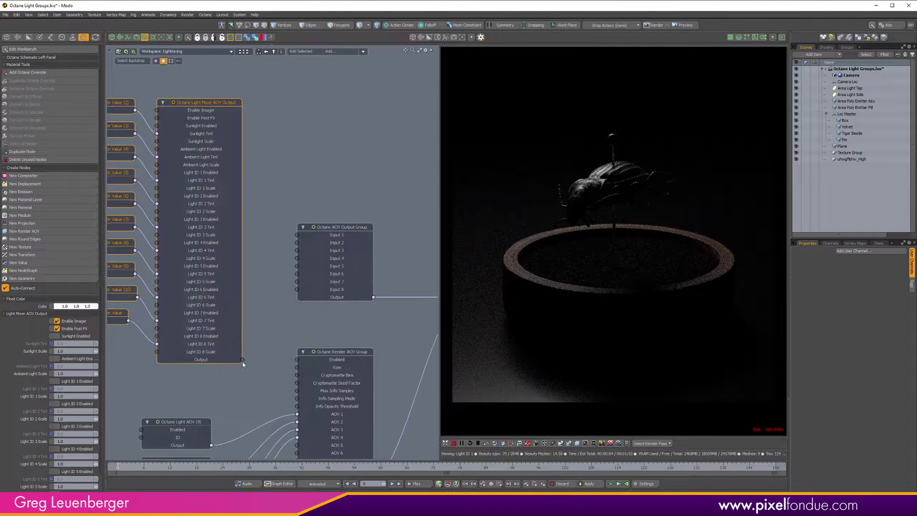
left_click_drag(242, 360, 297, 235)
middle_click_drag(291, 218, 353, 219)
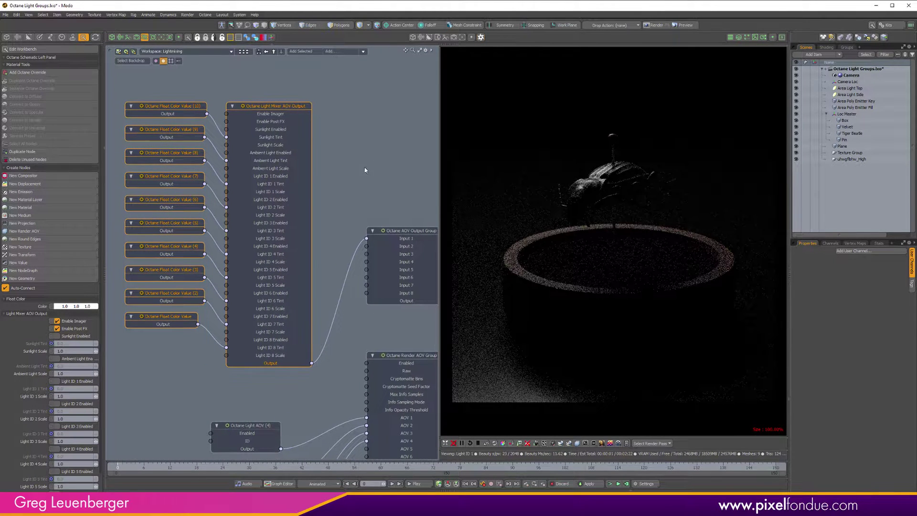
left_click(653, 443)
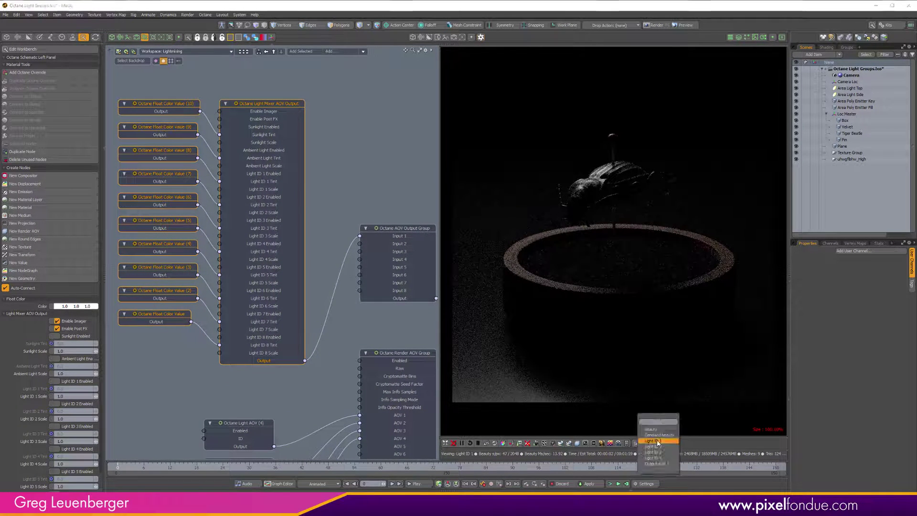
Step: Show the Output AOV 1 pass and enable Light IDs 1, 2 and 3 in the mixer
left_click(671, 464)
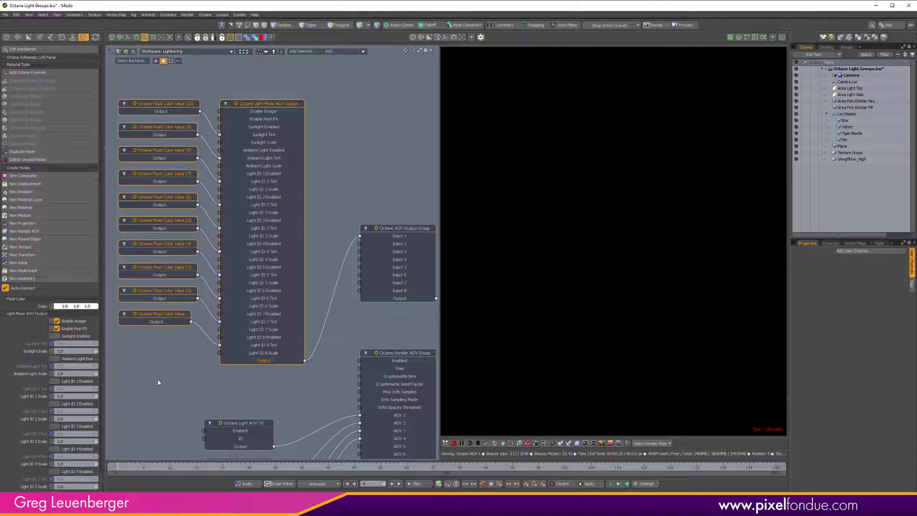
left_click(84, 382)
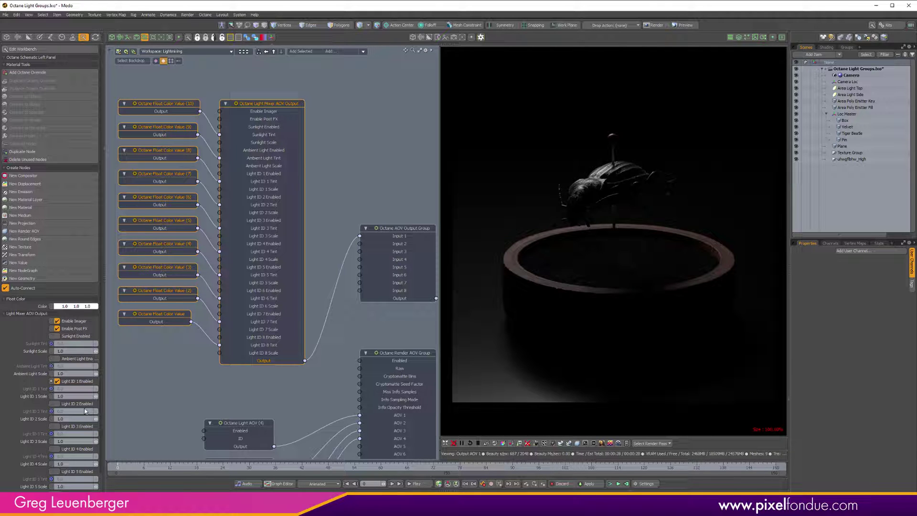
left_click(80, 405)
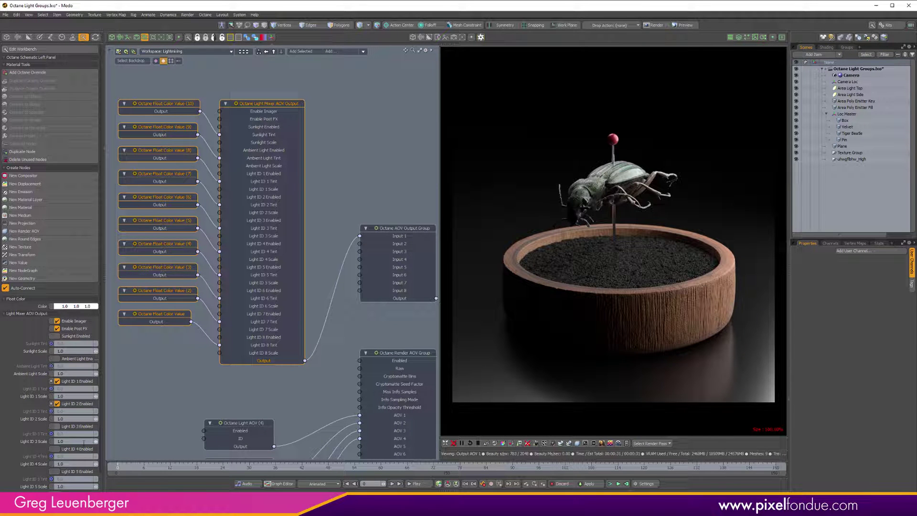
left_click(84, 428)
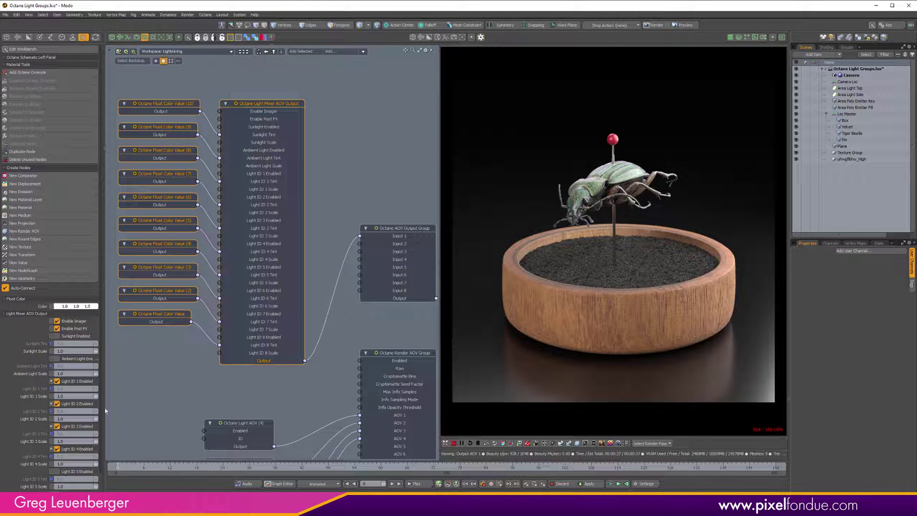
scroll(91, 420, "down", 3)
middle_click_drag(182, 408, 241, 415)
left_click(241, 414)
Step: Select the Octane Light Mixer AOV Output node to show its per-light settings
left_click(292, 190)
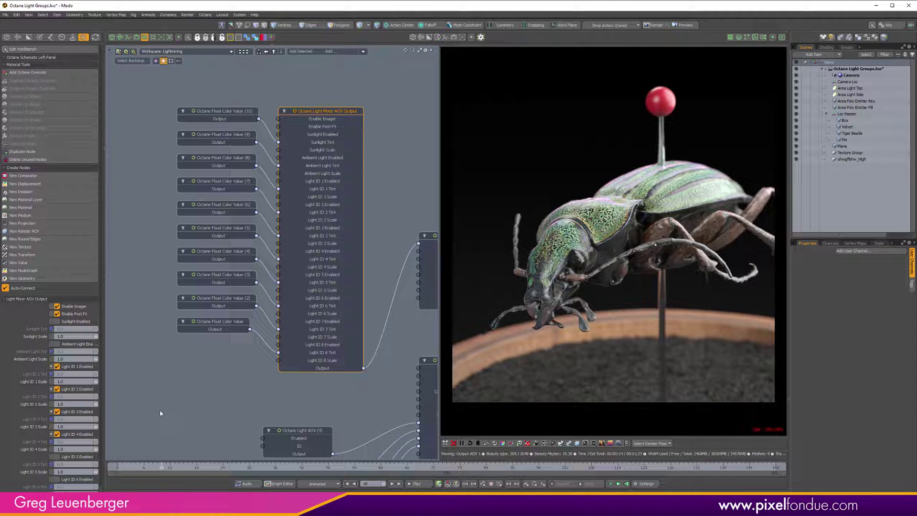
Step: Toggle the Light IDs on and off to compare, leaving Light IDs 2, 3 and 4 enabled
left_click(57, 389)
left_click(57, 389)
left_click(57, 412)
left_click(57, 434)
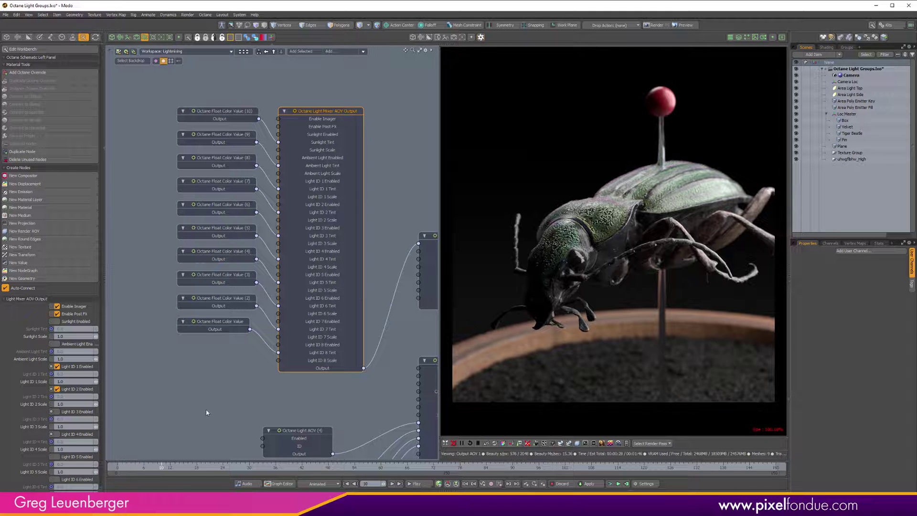
left_click(57, 366)
left_click(58, 389)
left_click(58, 434)
left_click(57, 412)
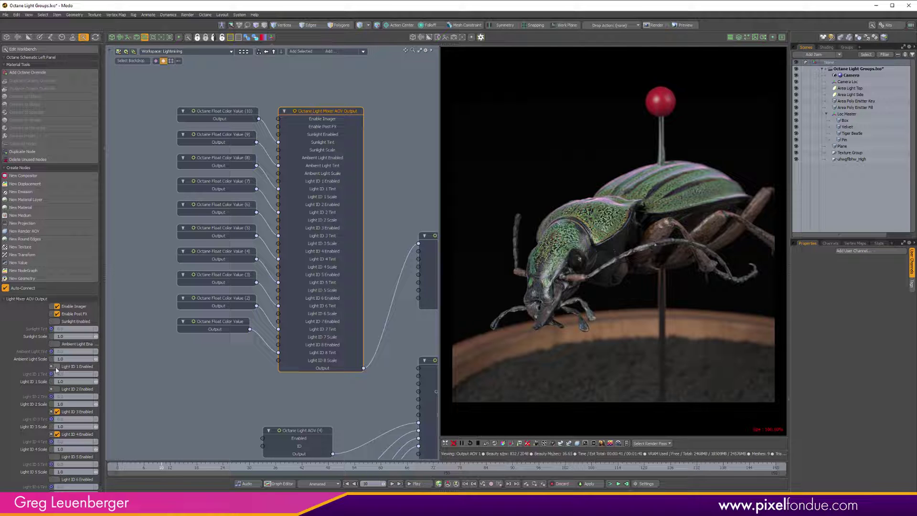
left_click(57, 389)
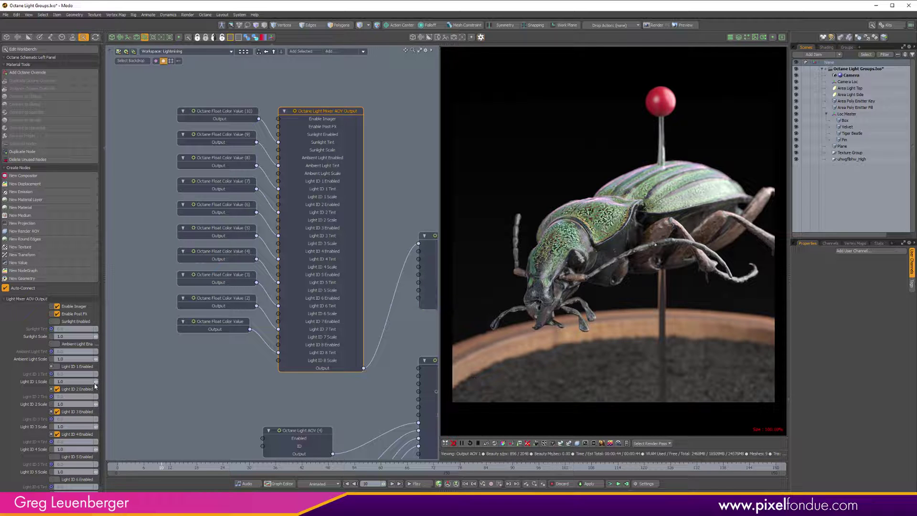
left_click(58, 389)
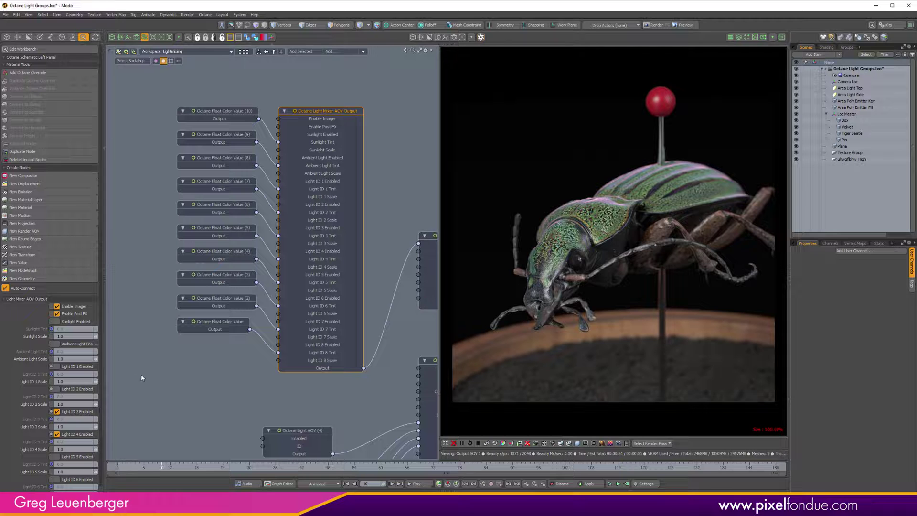
left_click(58, 389)
Step: Set Light ID 2 Scale to 0.1, then enable Light ID 1 with Scale 2.0
left_click(70, 403)
type("0.1")
key("Return")
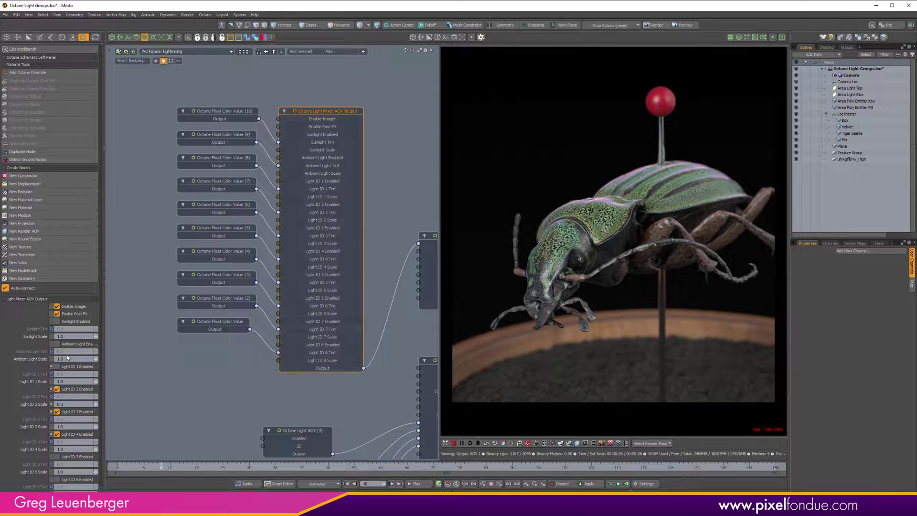
left_click(57, 367)
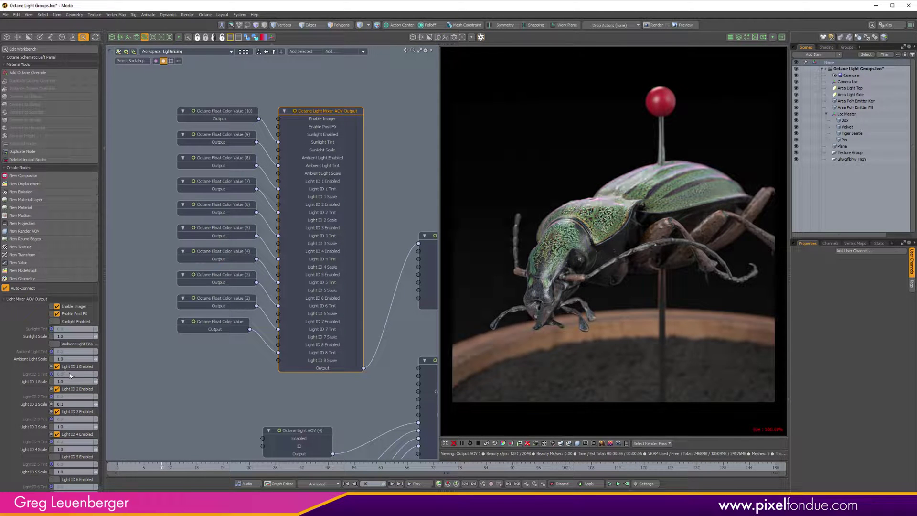
left_click(85, 380)
type("1")
key("Return")
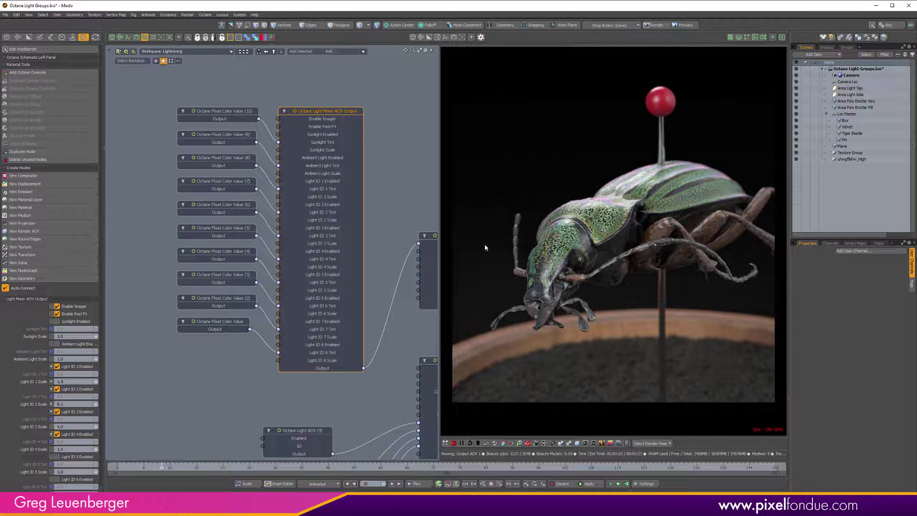
left_click(69, 381)
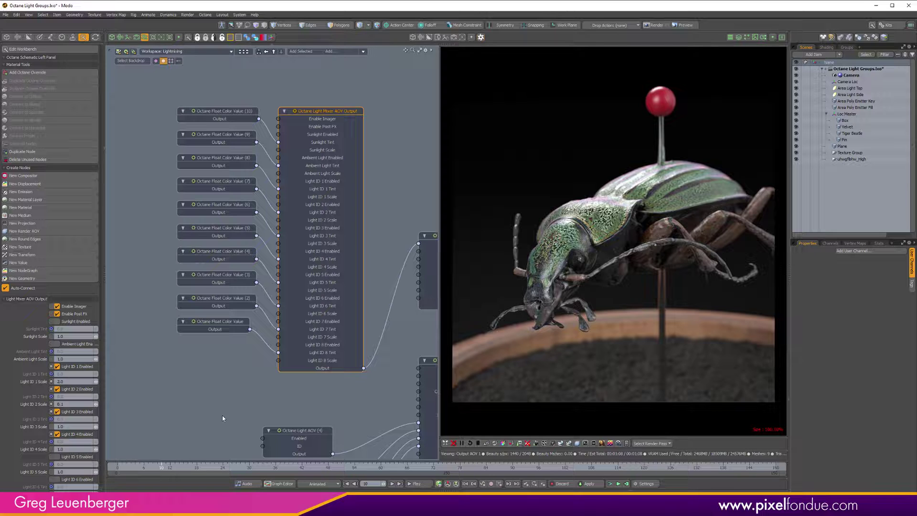
left_click(850, 94)
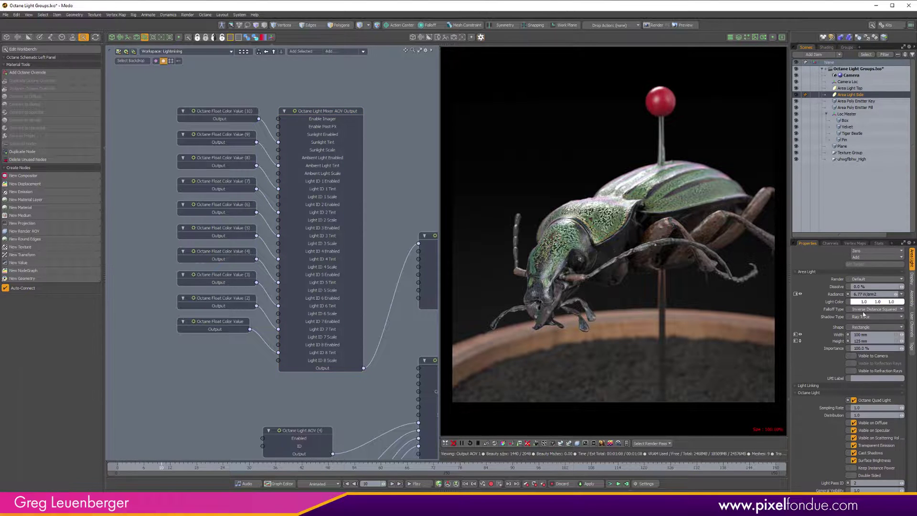
left_click(856, 94, "ctrl")
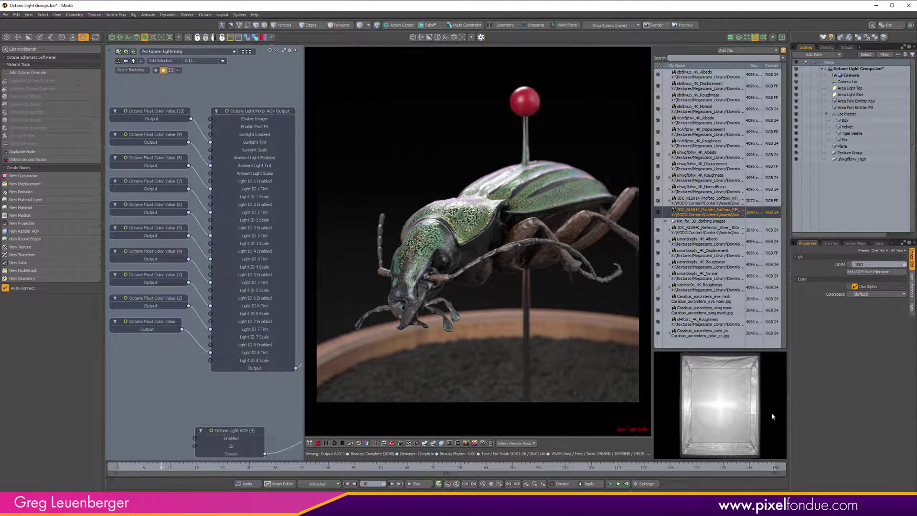
left_click(722, 201)
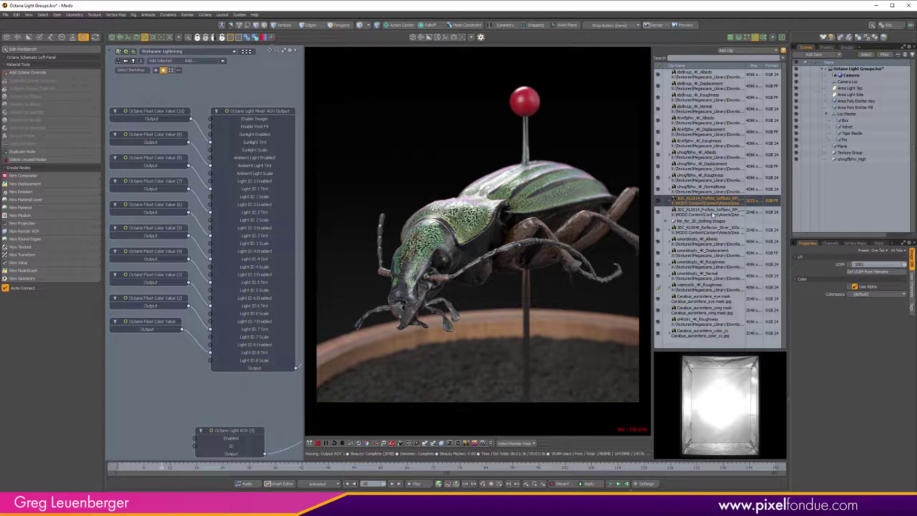
left_click(726, 213)
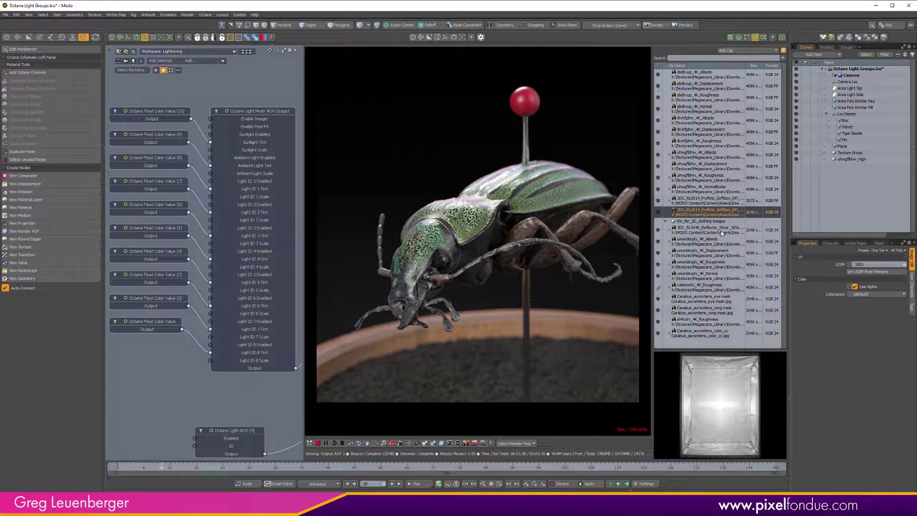
left_click(724, 230)
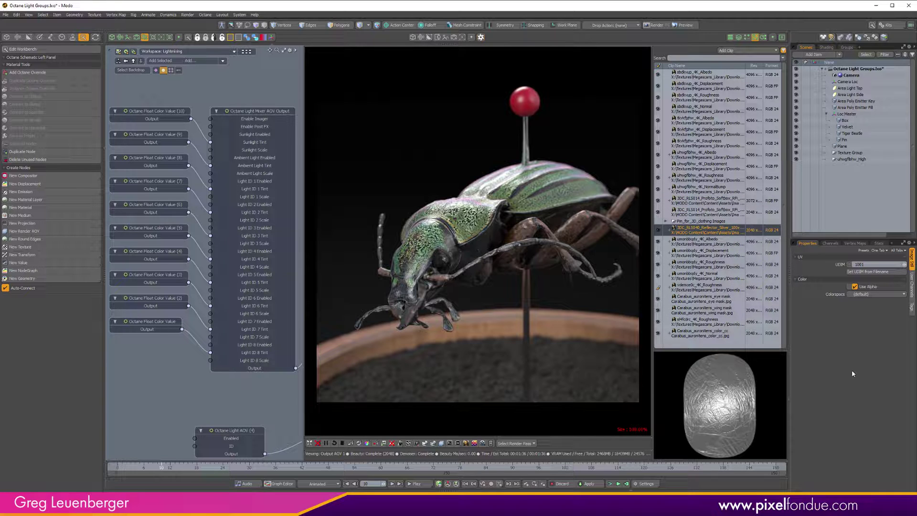
left_click(747, 38)
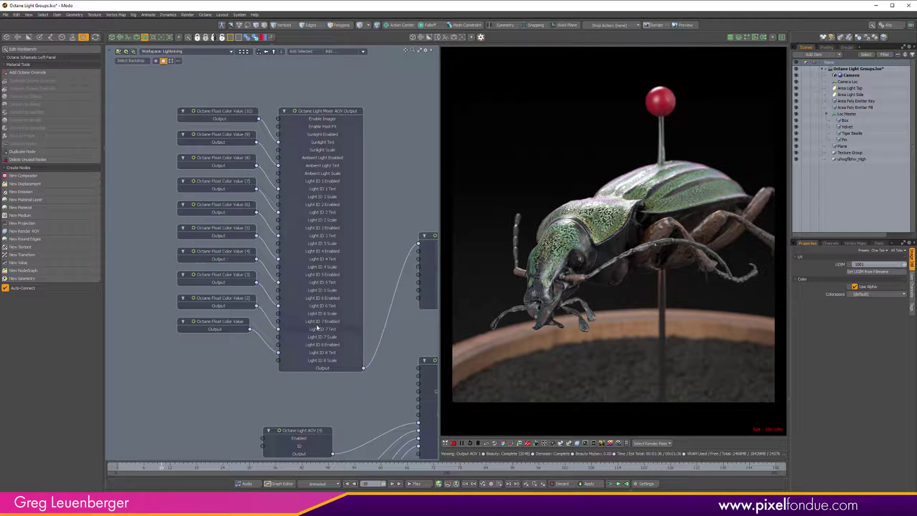
Step: Switch off Light IDs 3 and 4 in the Light Mixer AOV
left_click(340, 117)
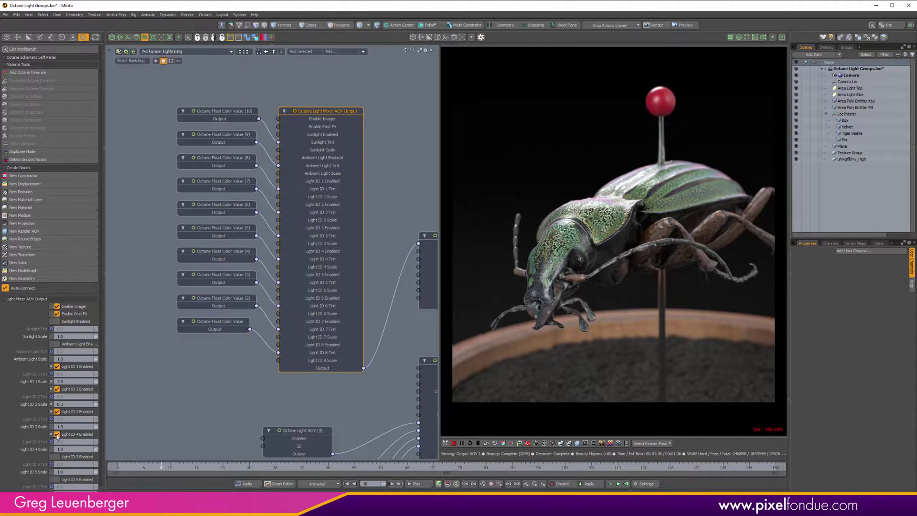
left_click(56, 412)
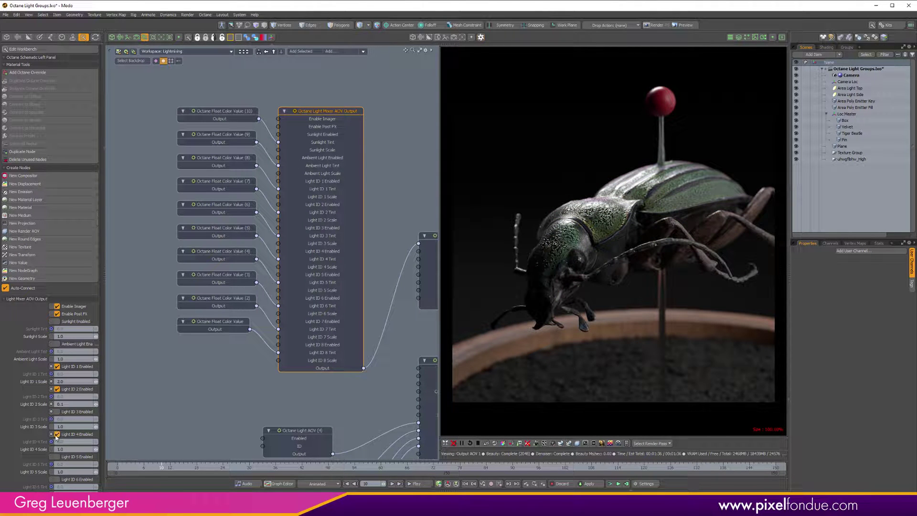
left_click(57, 435)
scroll(258, 201, "up", 3)
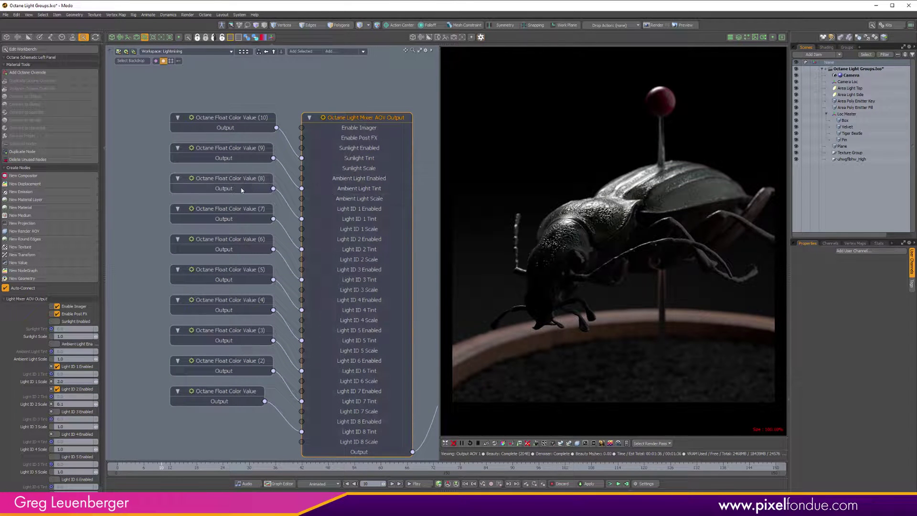
Step: Tint Float Color Value (8) a warm orange
left_click(239, 193)
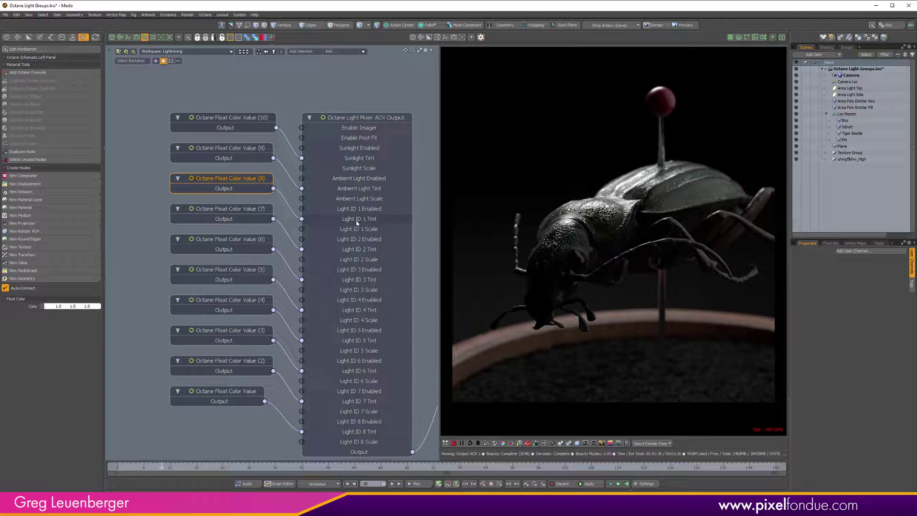
left_click(98, 307)
left_click_drag(172, 264, 202, 245)
left_click(328, 205)
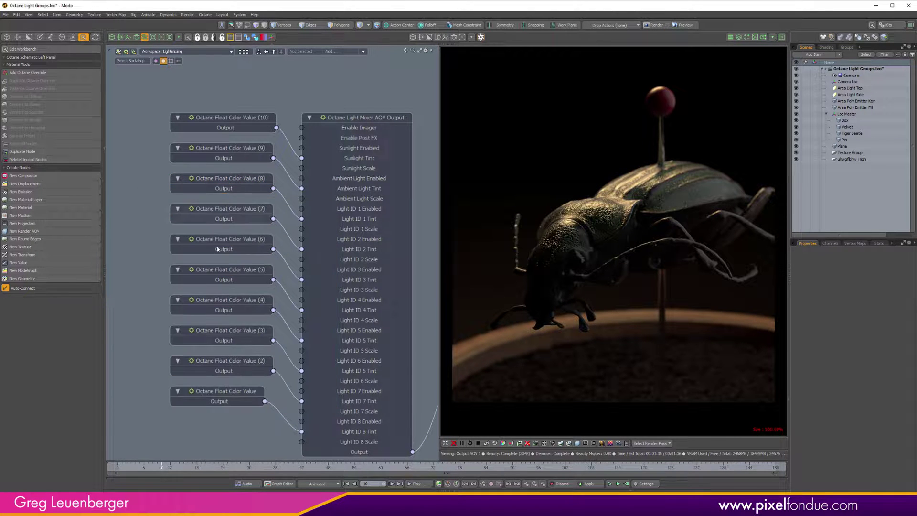
Step: Compare with Light ID 2 off, then re-enable Light IDs 2 and 3
left_click(364, 119)
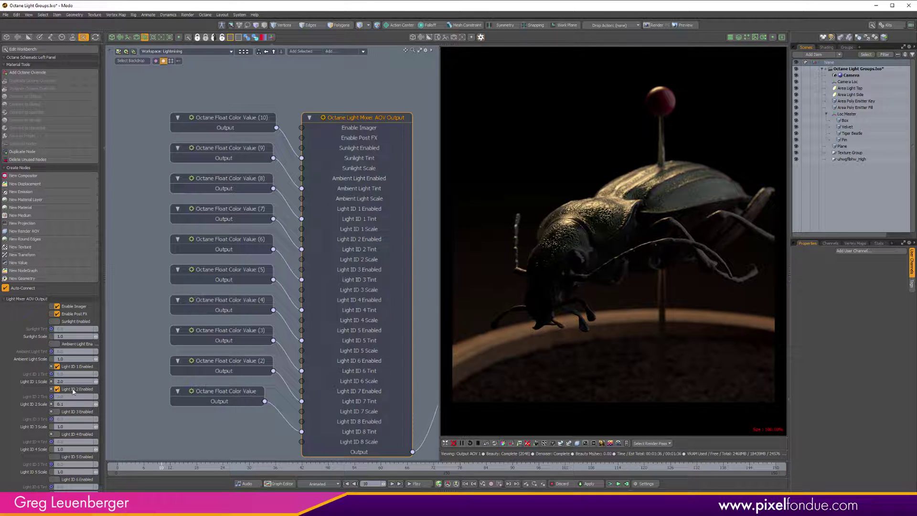
left_click(58, 389)
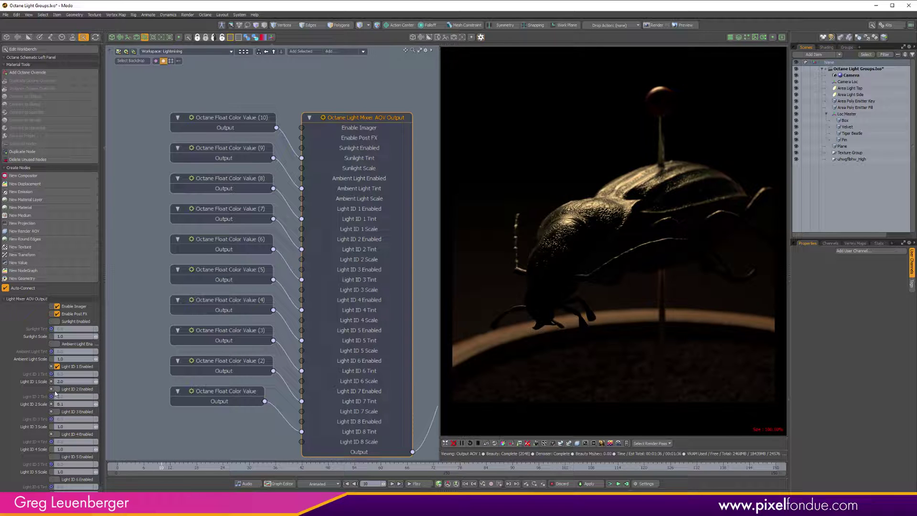
left_click(57, 390)
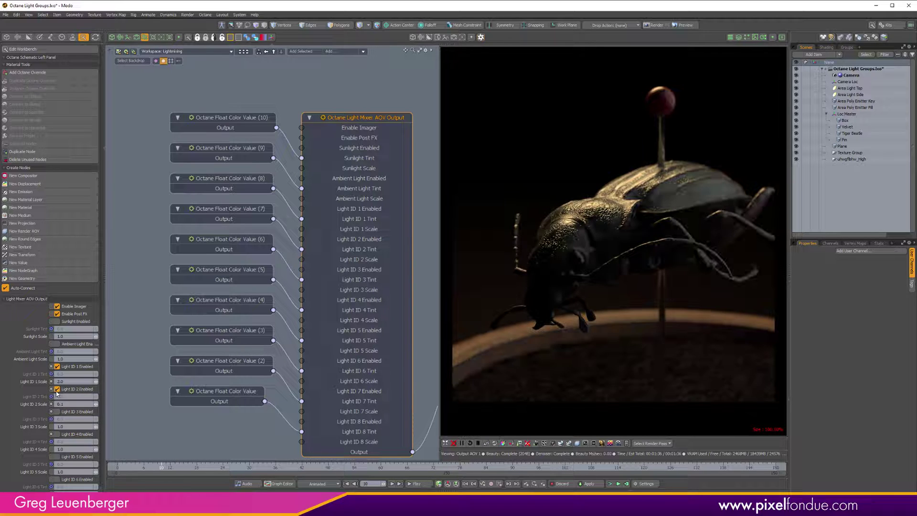
left_click(56, 411)
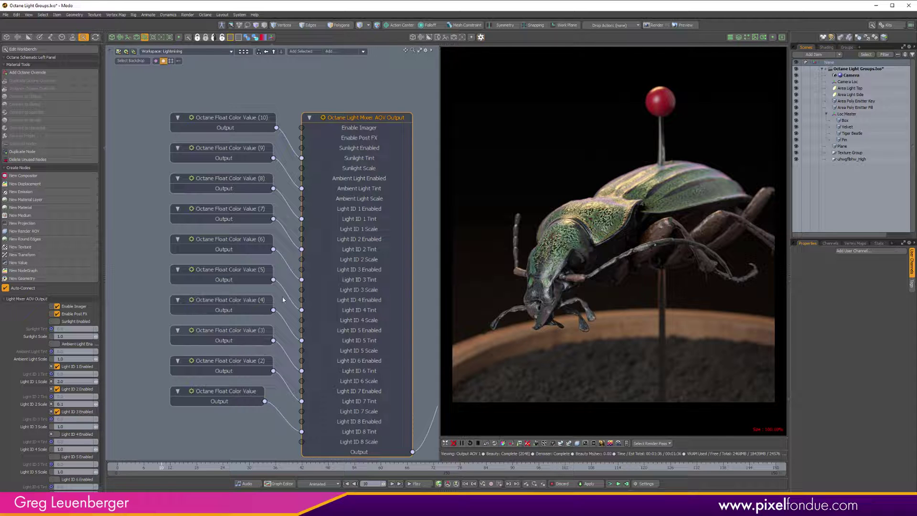
Step: Tint Float Color Value (6) pale orange (1.0, 0.87, 0.72)
left_click(238, 278)
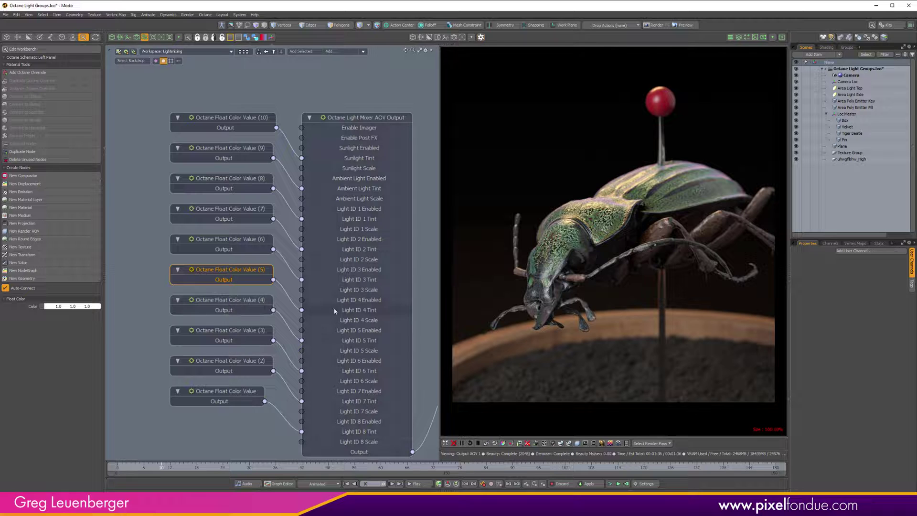
left_click(235, 256)
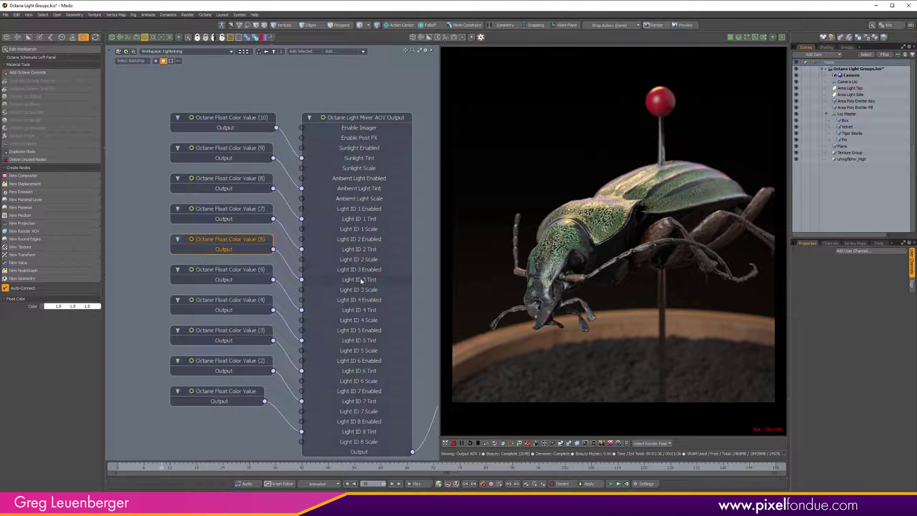
left_click(99, 307)
left_click_drag(172, 263, 198, 248)
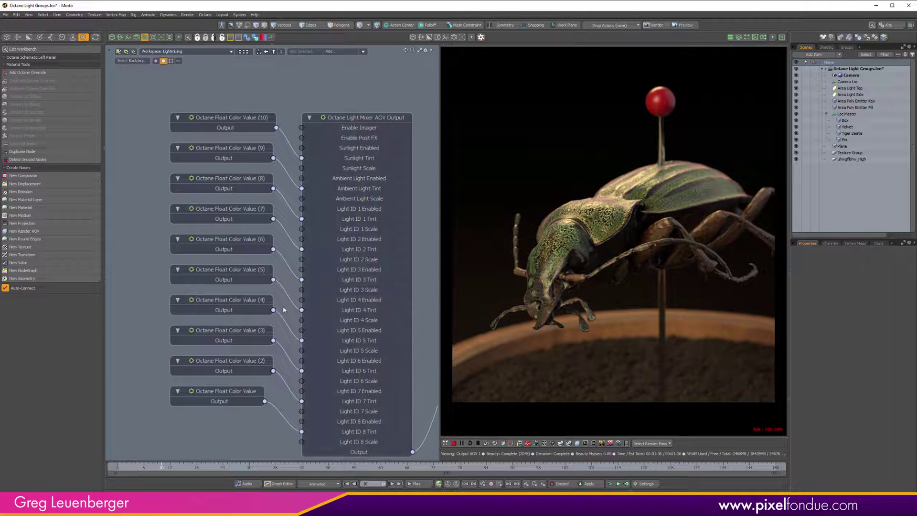
Step: Move all ten float colour nodes down to line up with the mixer inputs
left_click(242, 270)
left_click_drag(153, 105, 244, 417)
left_click_drag(261, 130, 256, 146)
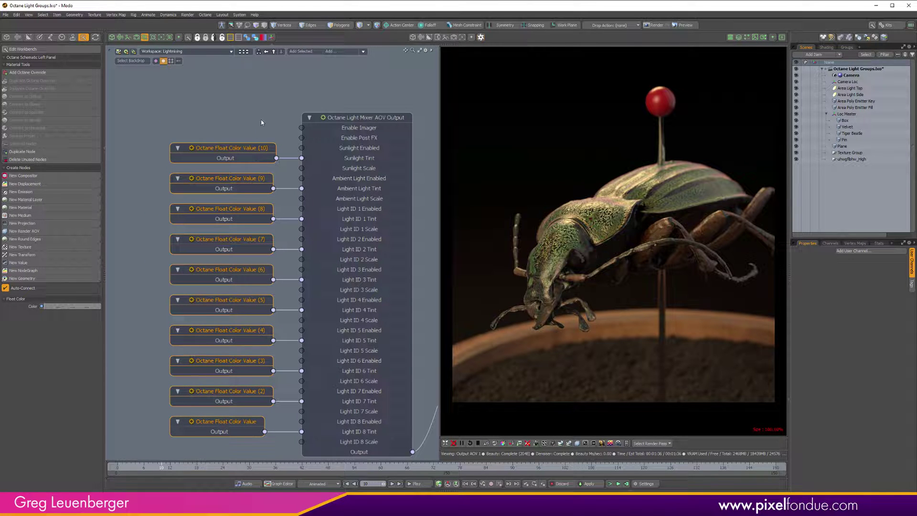
Step: Tint Float Color Value (5) a light blue
left_click(230, 300)
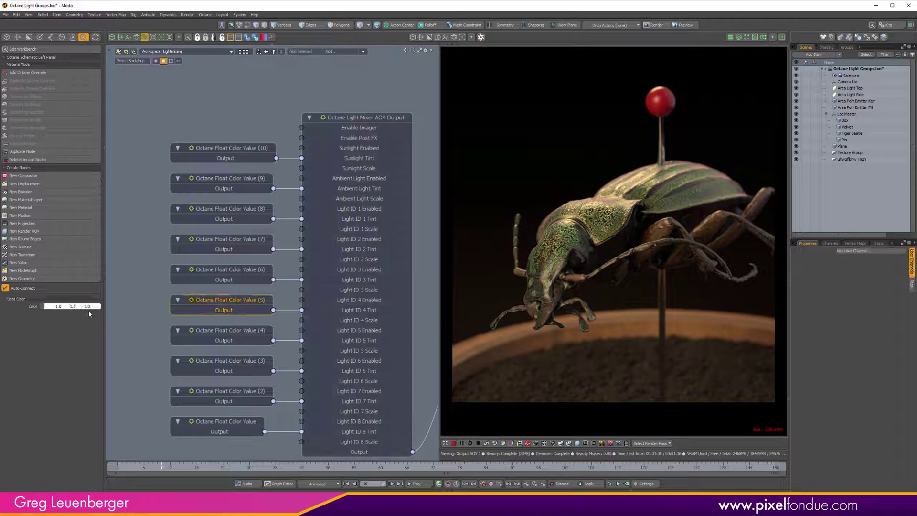
left_click(99, 307)
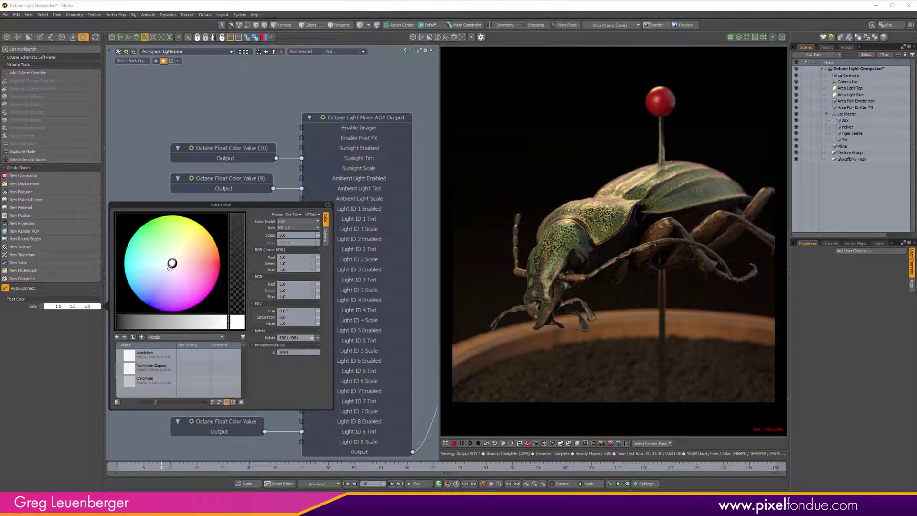
left_click_drag(171, 266, 135, 283)
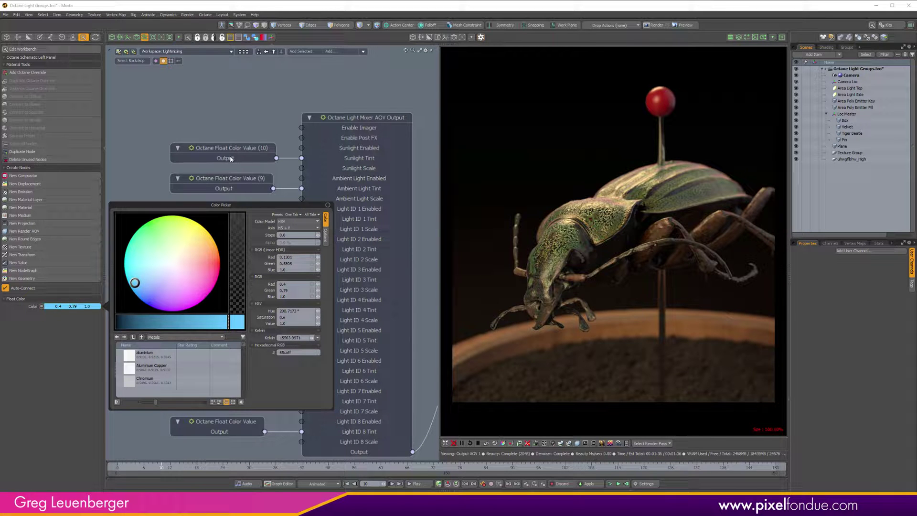
left_click(372, 309)
Step: Enable Light ID 4 and raise its Scale from 1.5 to about 4
left_click(382, 128)
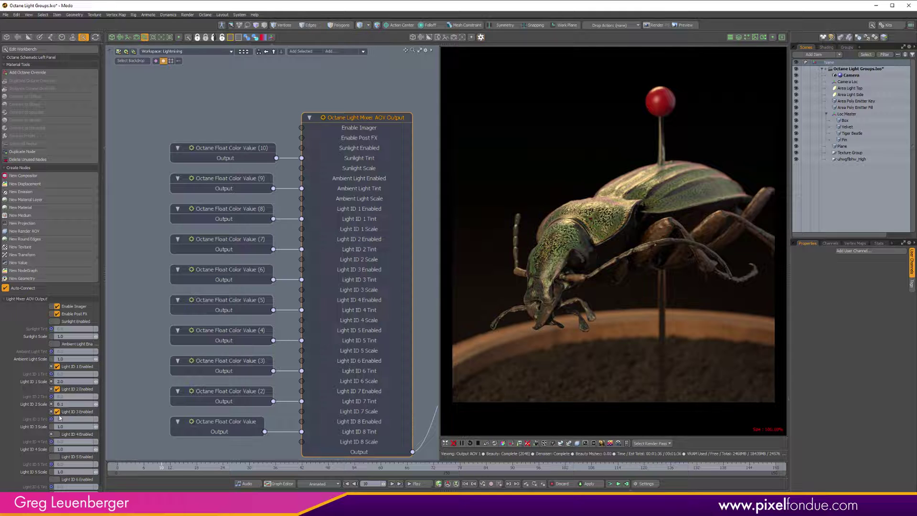
left_click(57, 434)
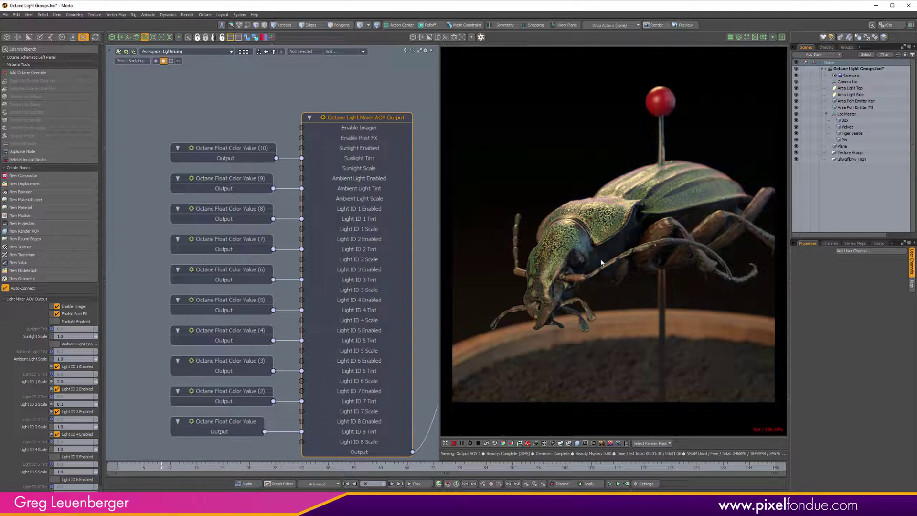
left_click(70, 446)
type("1.5")
key("Return")
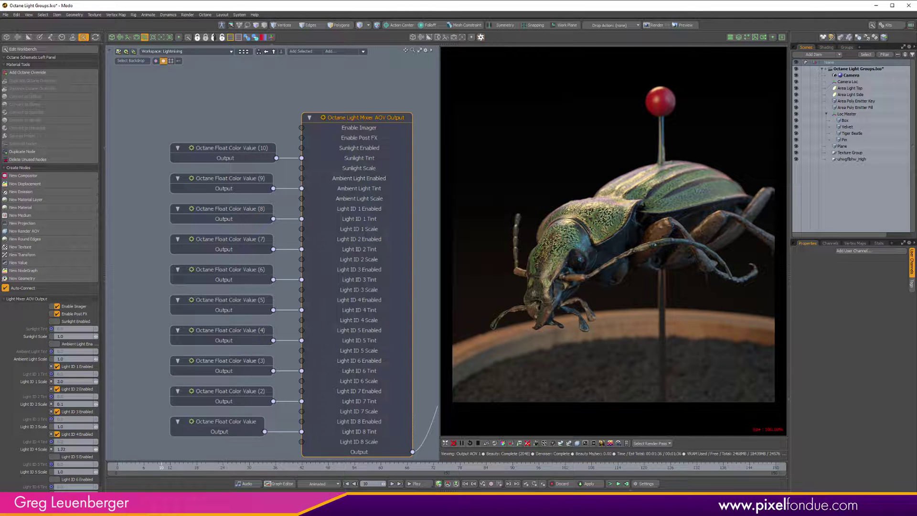
left_click_drag(72, 450, 108, 449)
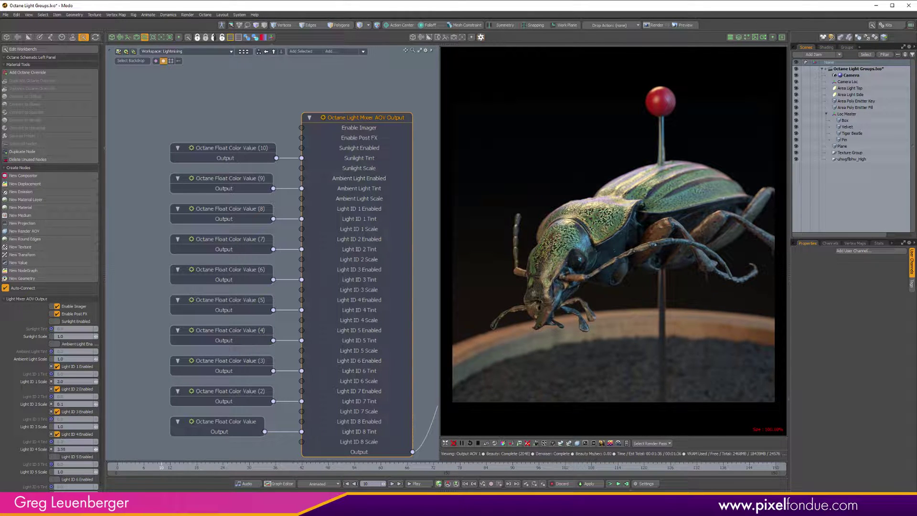
Step: Darken the Float Color Value (5) blue to roughly 0.7 brightness
left_click(237, 300)
left_click(94, 310)
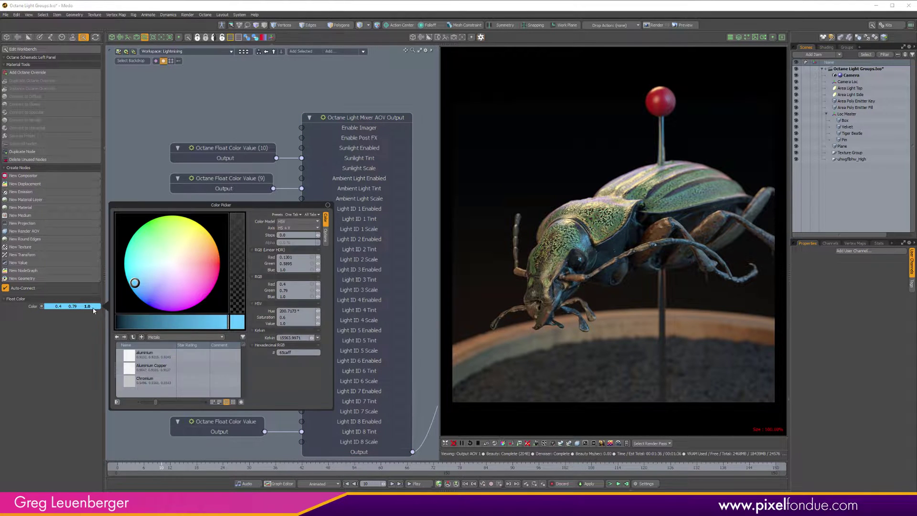
left_click_drag(219, 324, 163, 323)
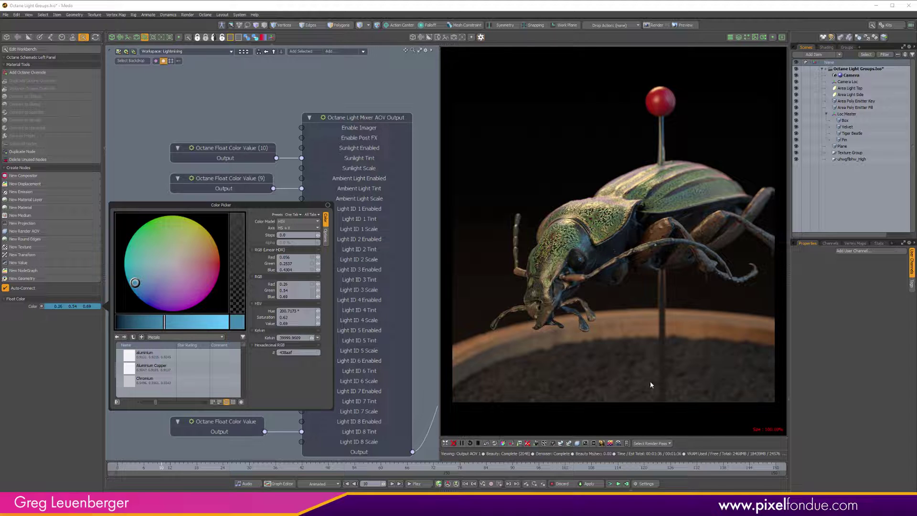
left_click(213, 452)
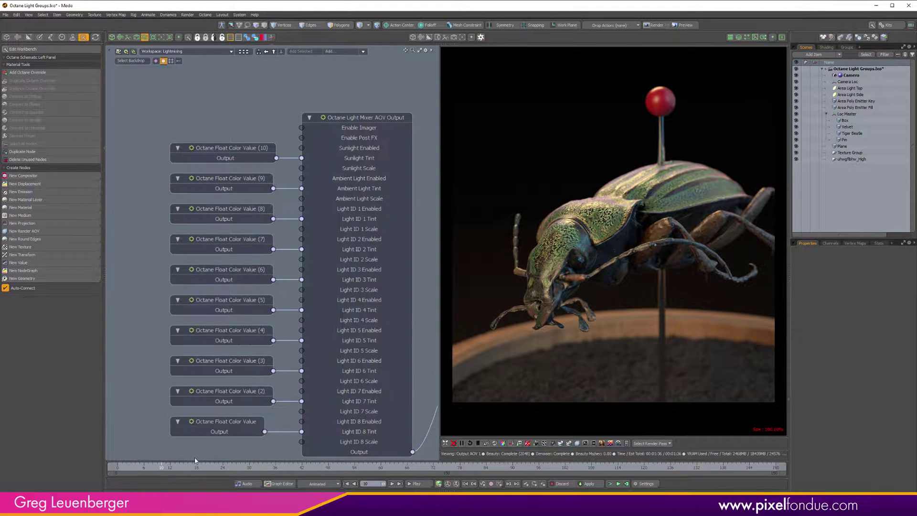
Step: Compare the Beauty pass, then return the render view to Output AOV 1
left_click(662, 444)
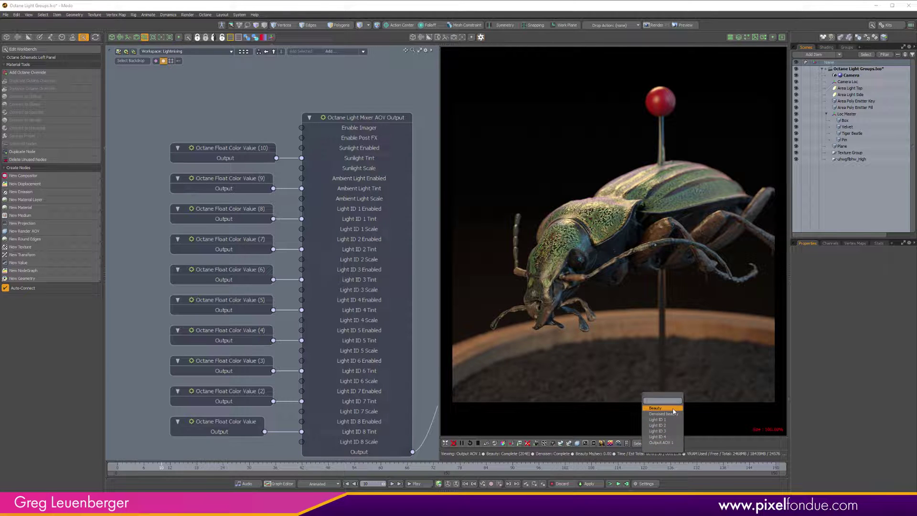
left_click(674, 409)
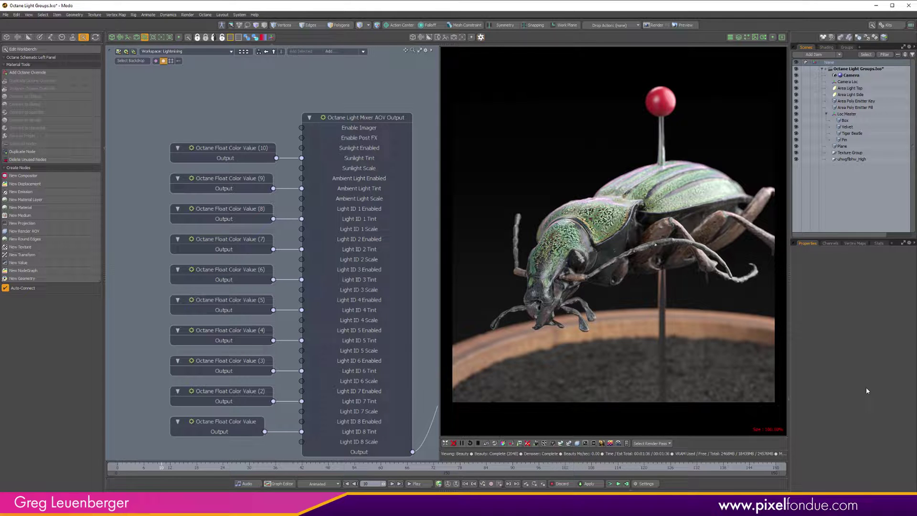
left_click(654, 444)
left_click(653, 475)
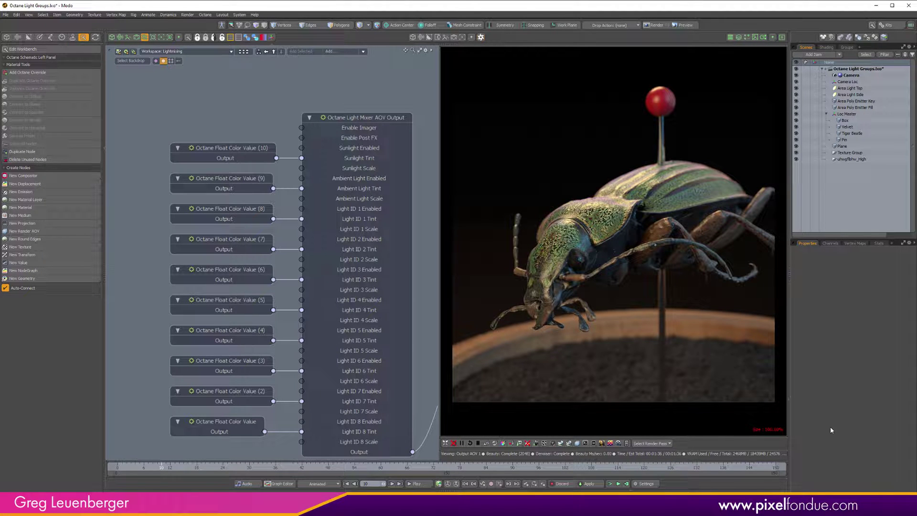
Step: Set the Light Mixer's Light ID 3 Scale to 1.5
left_click(368, 128)
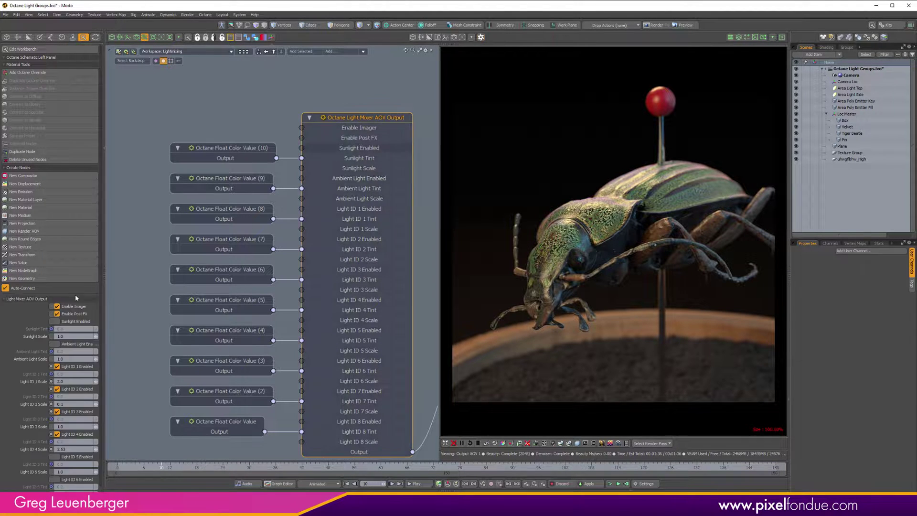
left_click(58, 427)
type("1.5")
key("Return")
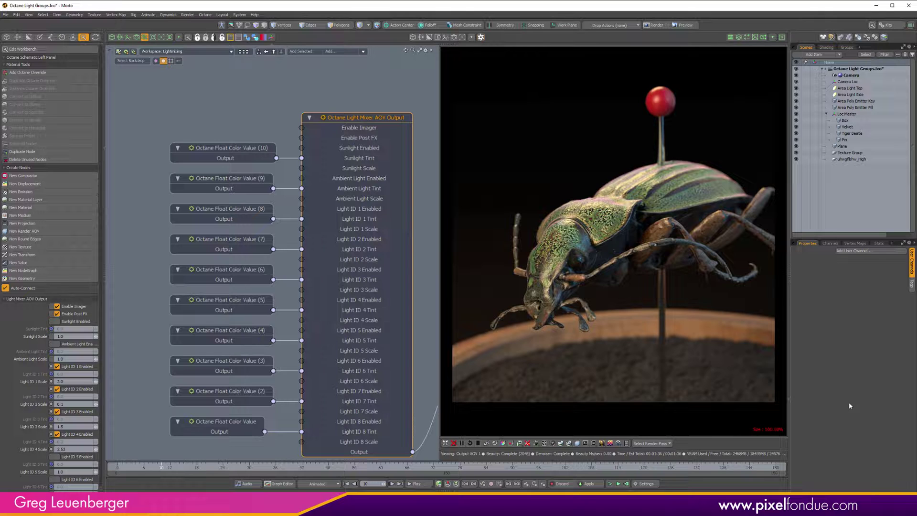
Step: Move the first light mixer and its colour nodes up out of the way
scroll(292, 359, "down", 3)
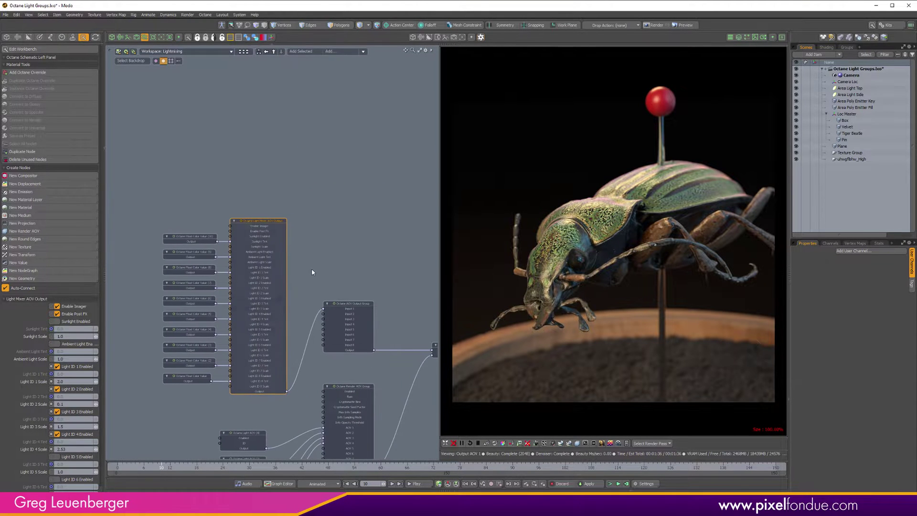
left_click_drag(151, 201, 294, 409)
left_click_drag(273, 221, 288, 99)
scroll(355, 328, "up", 4)
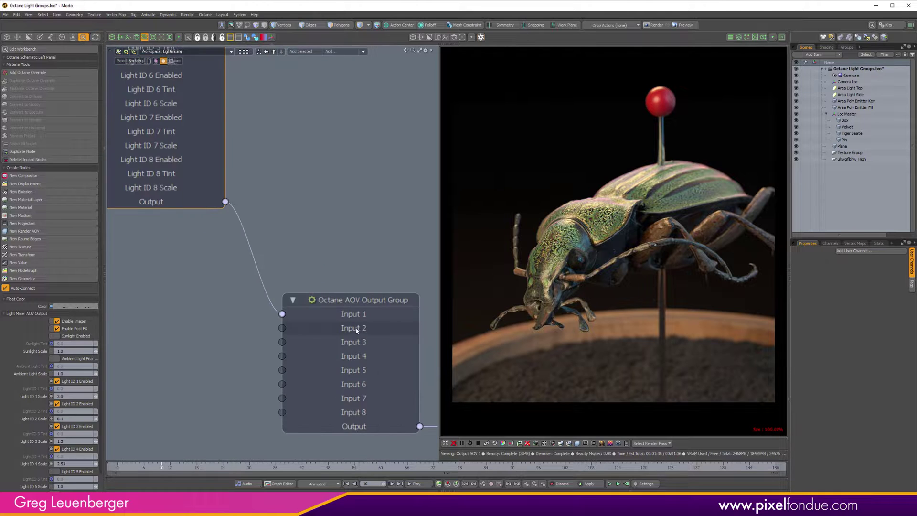
scroll(354, 328, "down", 4)
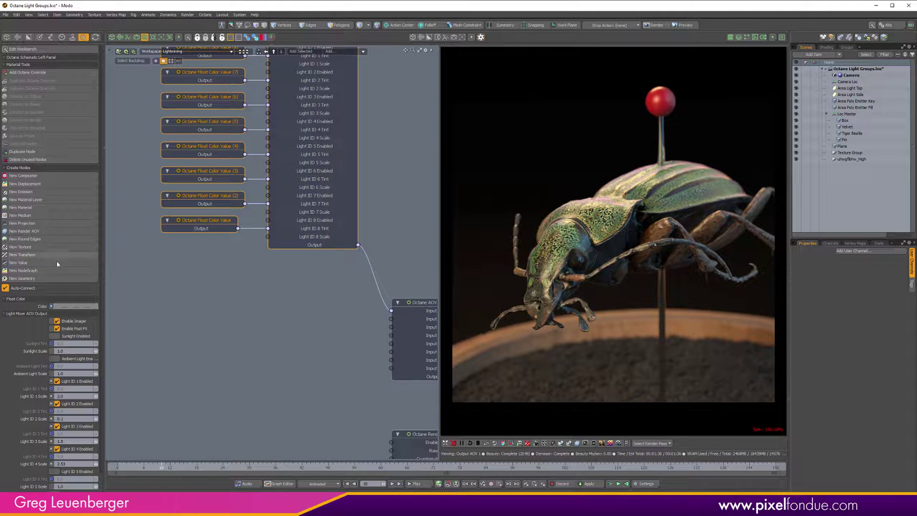
Step: Add a second Light Mixer AOV Output and wire it into AOV Output Group Input 2
left_click(23, 175)
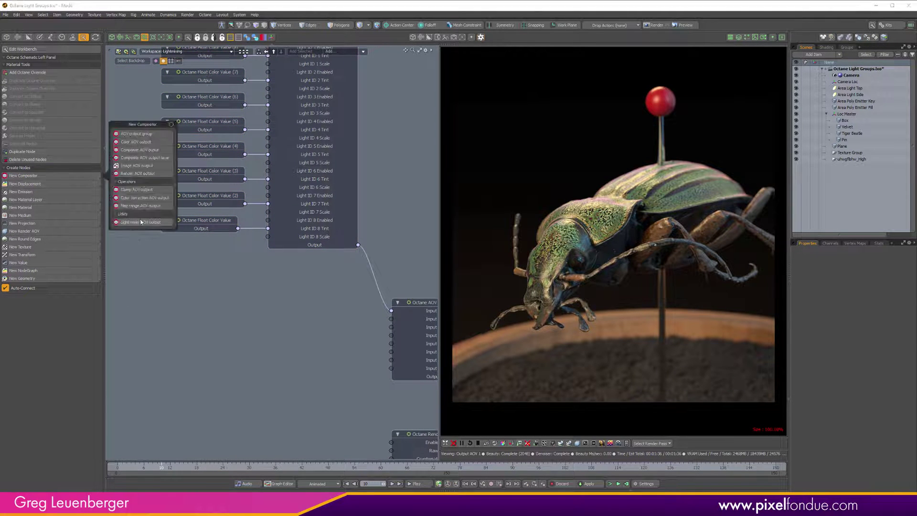
left_click(141, 222)
left_click_drag(377, 214, 214, 223)
scroll(297, 350, "down", 3)
scroll(220, 225, "up", 2)
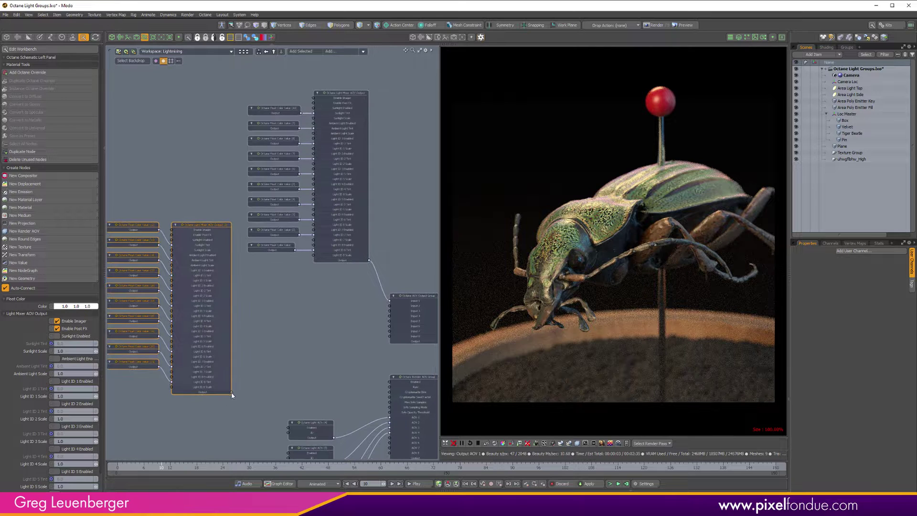
left_click_drag(232, 392, 404, 307)
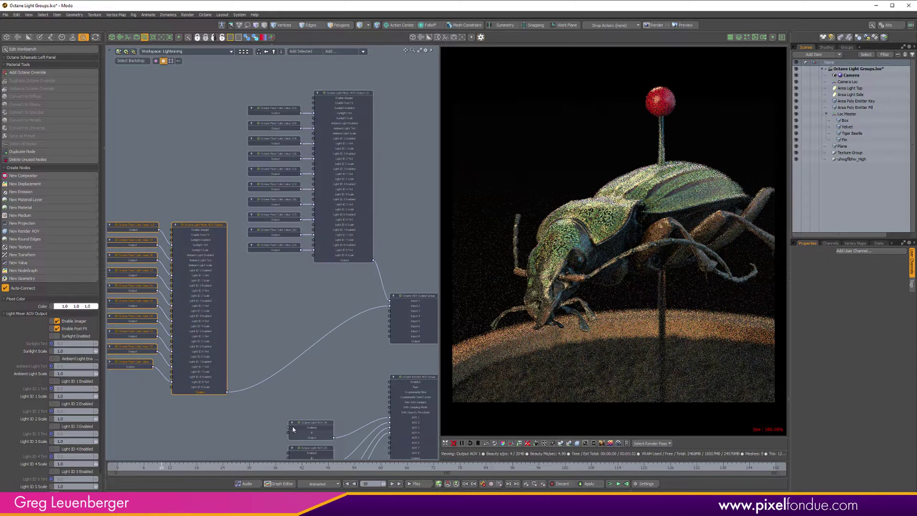
middle_click_drag(293, 299, 328, 286)
Step: Show the Output AOV 2 pass in the render preview
left_click(651, 444)
left_click(659, 447)
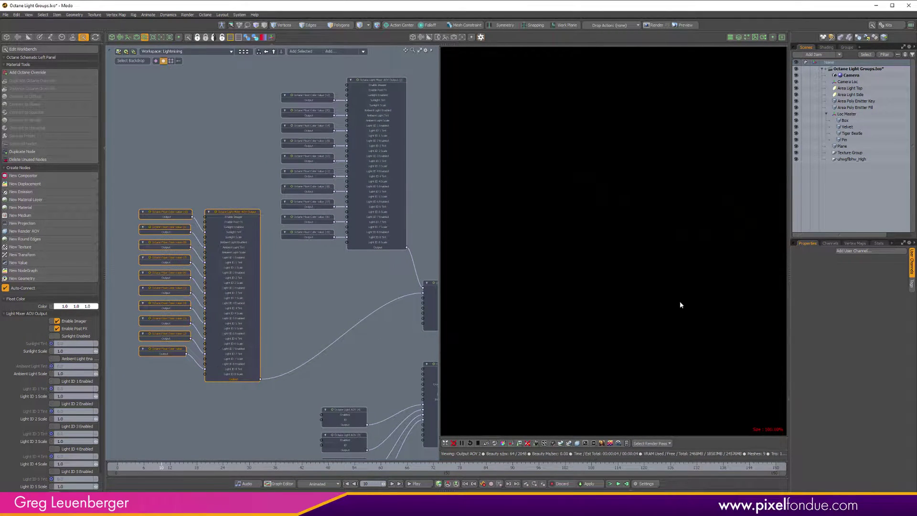
middle_click_drag(267, 268, 324, 259)
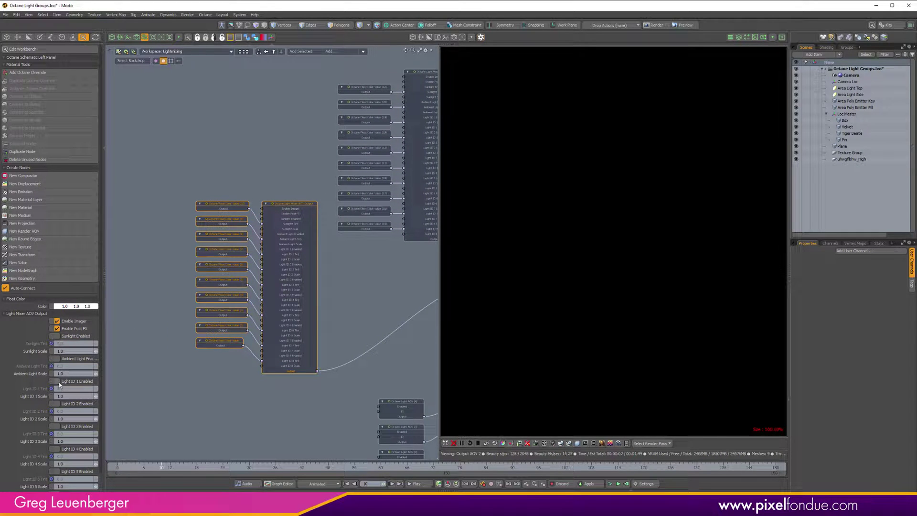
Step: Enable Light ID 1 and Light ID 2 on the second Light Mixer
left_click(56, 381)
left_click(57, 404)
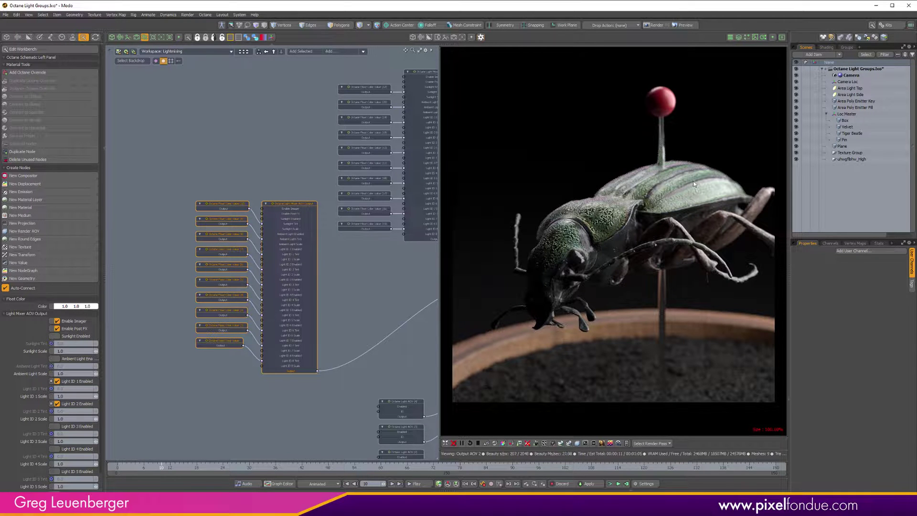
left_click(240, 425)
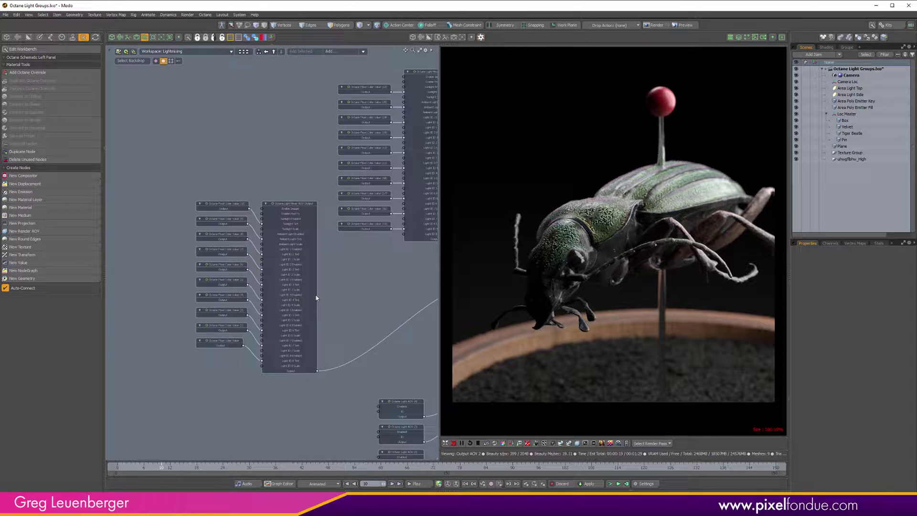
Step: Shift the ten Float Color nodes down-left and reframe the schematic on the mixer nodes
scroll(206, 250, "up", 3)
left_click_drag(187, 159, 258, 405)
left_click_drag(258, 190, 252, 202)
left_click(271, 174)
scroll(293, 244, "up", 4)
middle_click_drag(295, 244, 260, 218)
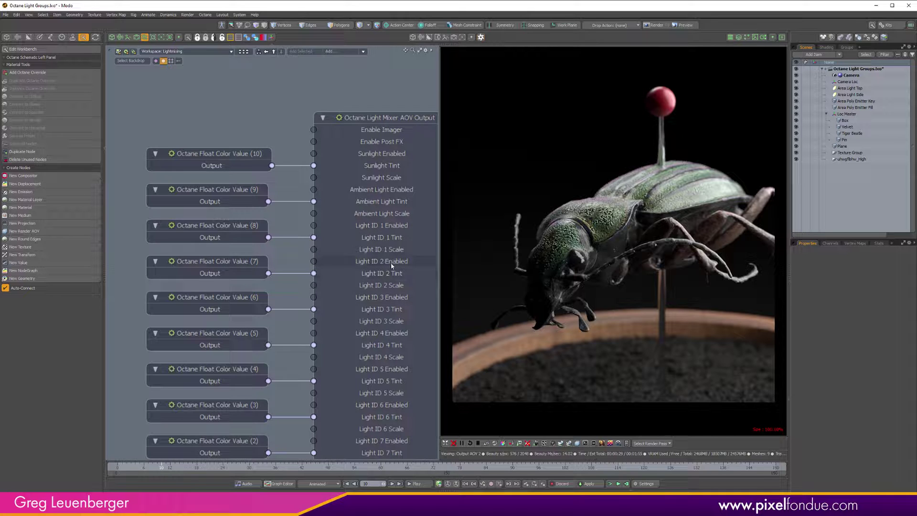
Step: Tint Float Color Value (7) red to give the beetle a dramatic red light
left_click(223, 266)
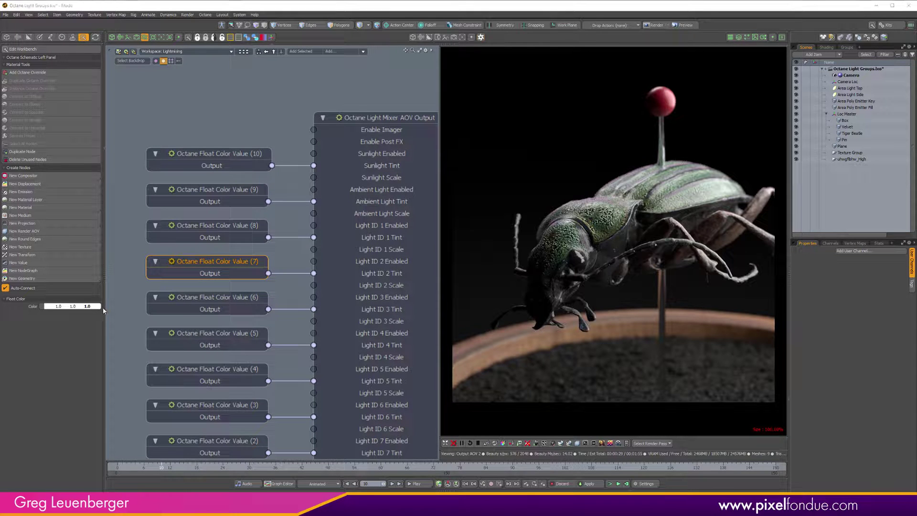
left_click(99, 306)
left_click_drag(206, 265, 221, 266)
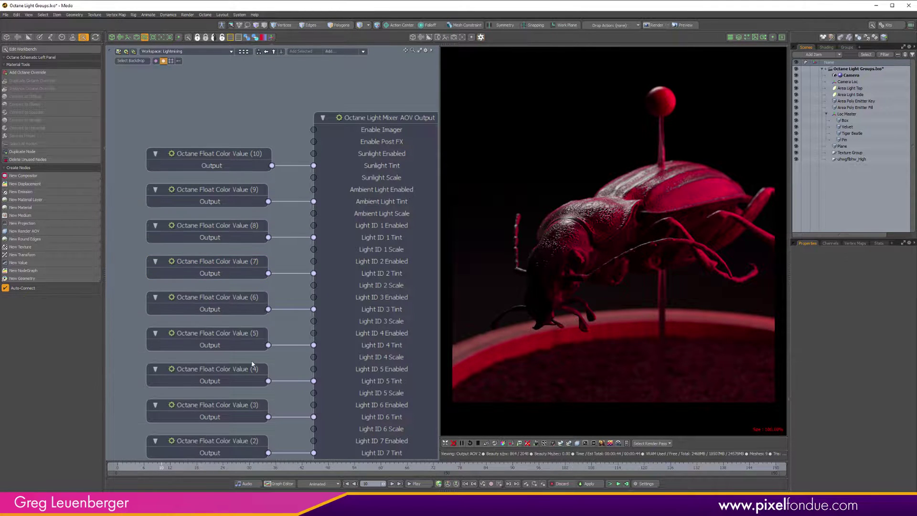
left_click(238, 236)
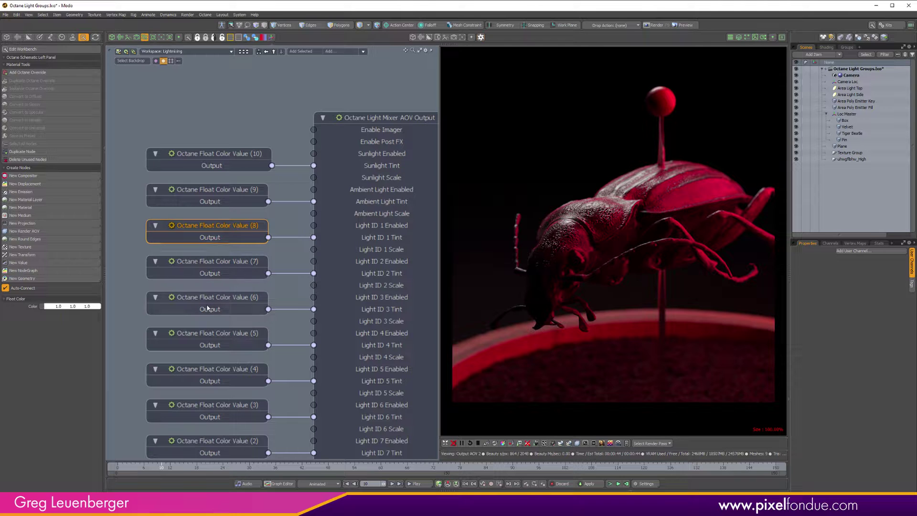
Step: Set Light ID 1 Scale on the Light Mixer AOV Output node to 4
left_click(389, 120)
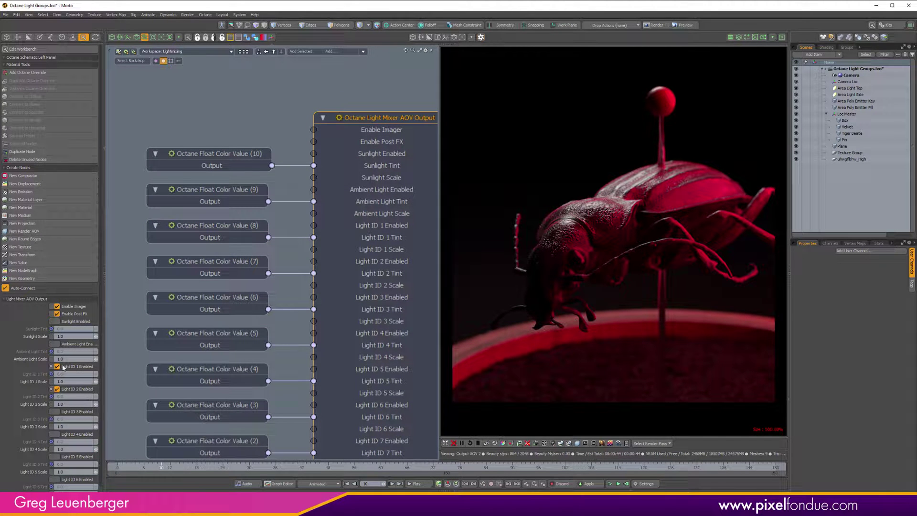
left_click(70, 382)
type("4")
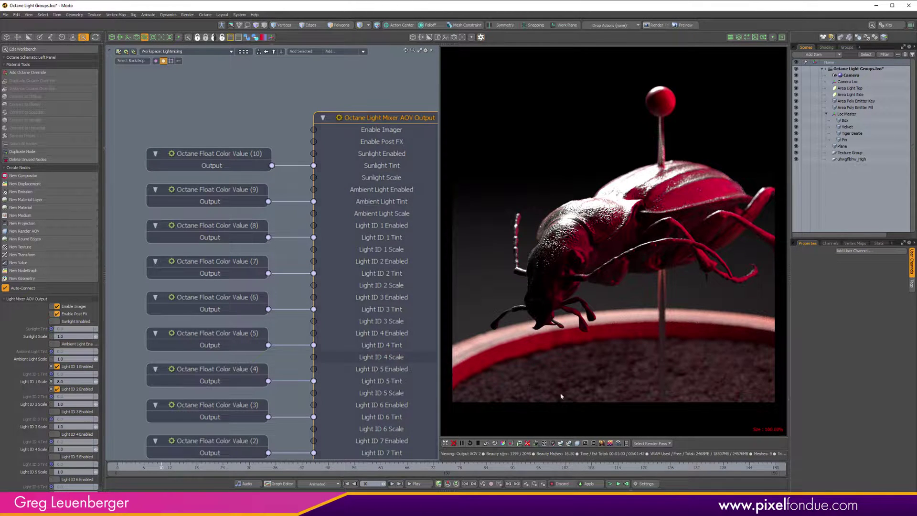
Step: Set the Octane camera's Imager Exposure to 0.85, after briefly trying 0.1
left_click(552, 444)
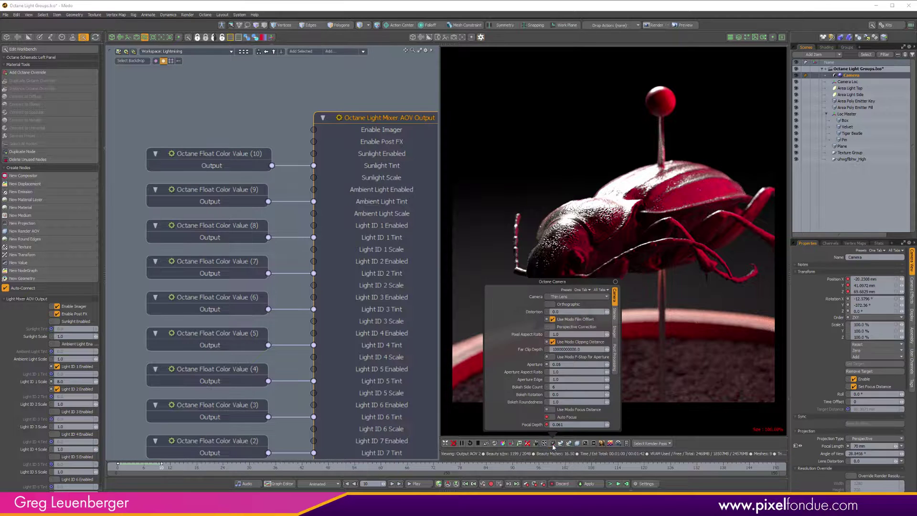
left_click_drag(579, 292, 433, 271)
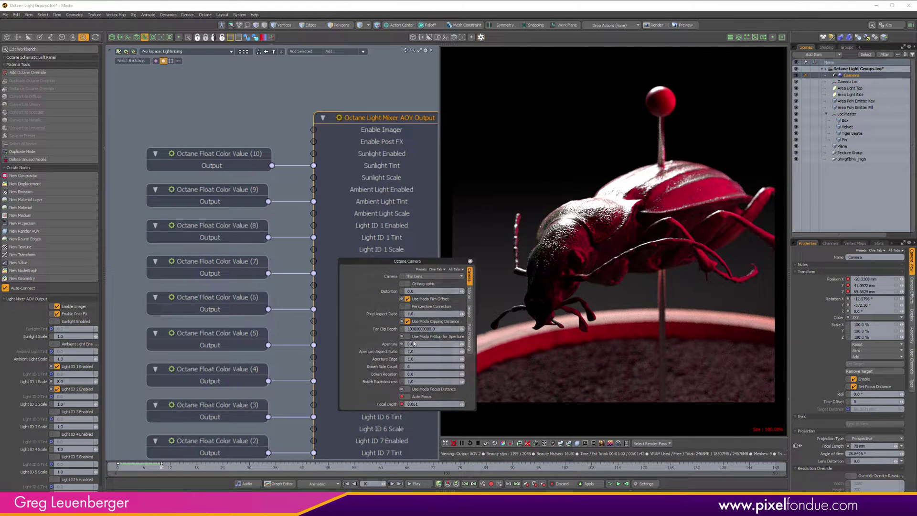
left_click(469, 313)
left_click(406, 278)
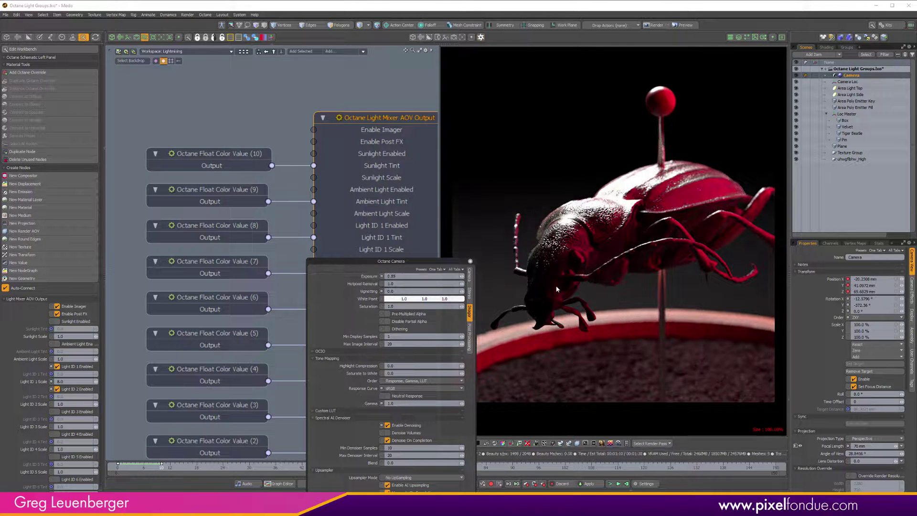
left_click(406, 276)
type("0.1")
key("Return")
left_click(398, 278)
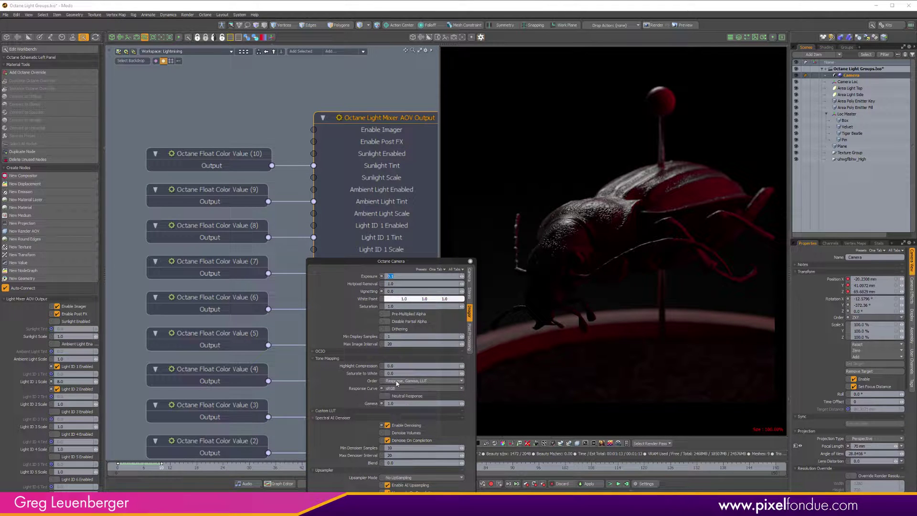
type("0.85")
key("Return")
left_click(373, 100)
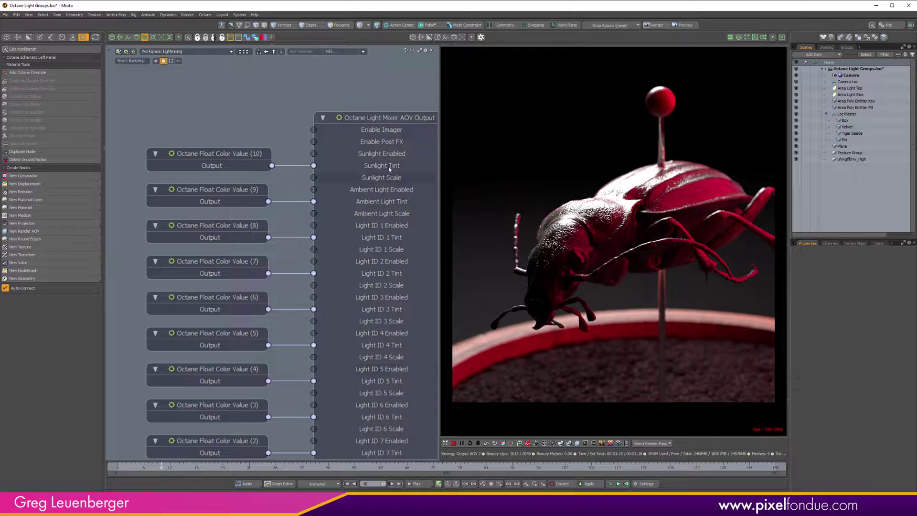
Step: Tint Float Color Value (8) pale red (1.0, 0.77, 0.72)
left_click(225, 237)
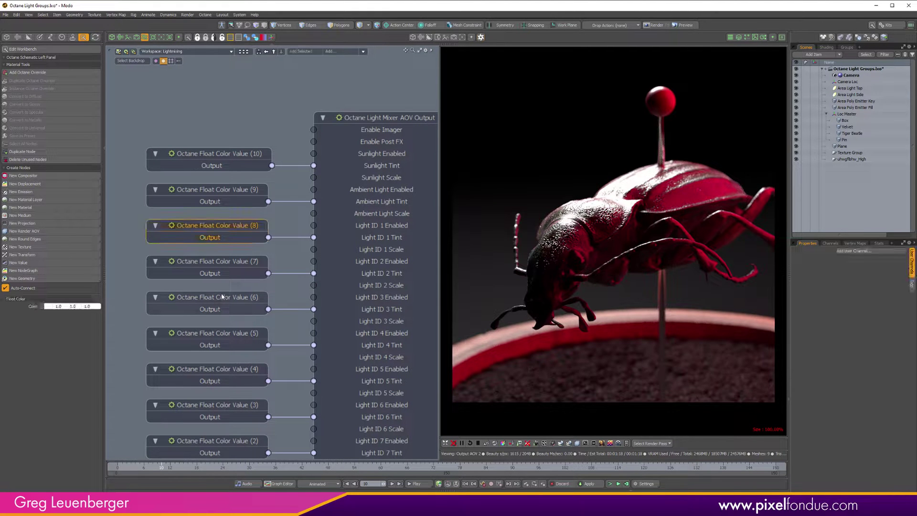
left_click(101, 307)
left_click_drag(172, 263, 197, 260)
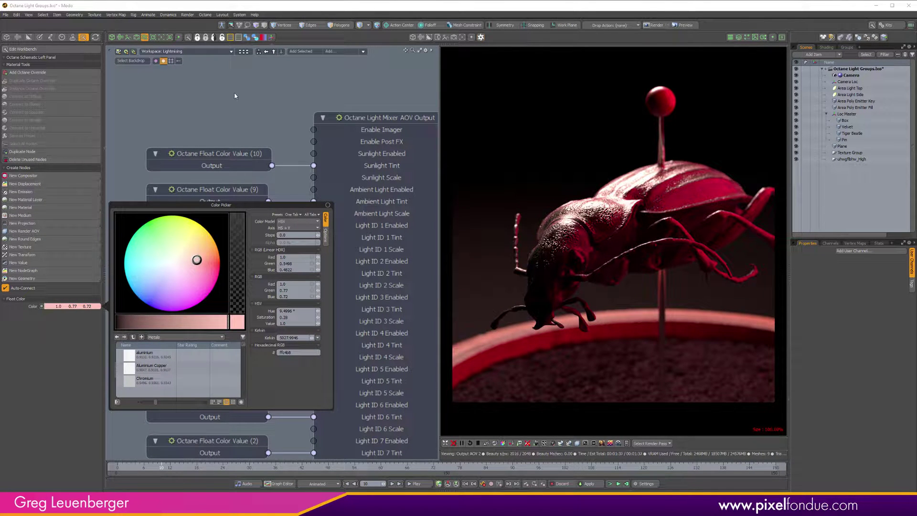
left_click(205, 129)
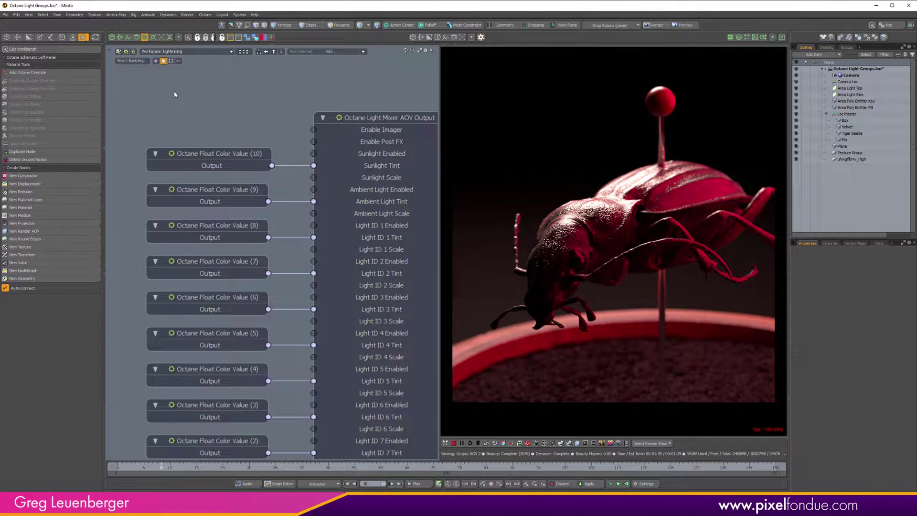
Step: Enable Light ID 3 on the Light Mixer with a scale of 0.1
scroll(369, 282, "down", 3)
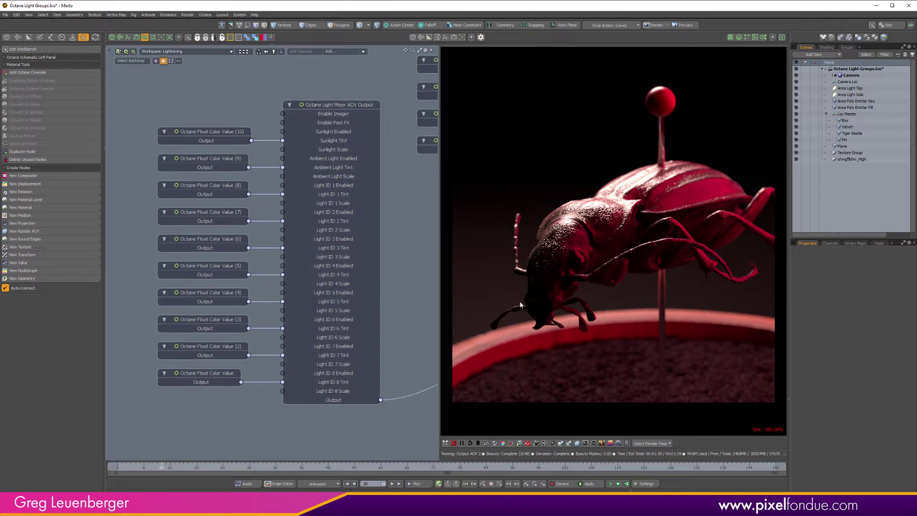
left_click(345, 107)
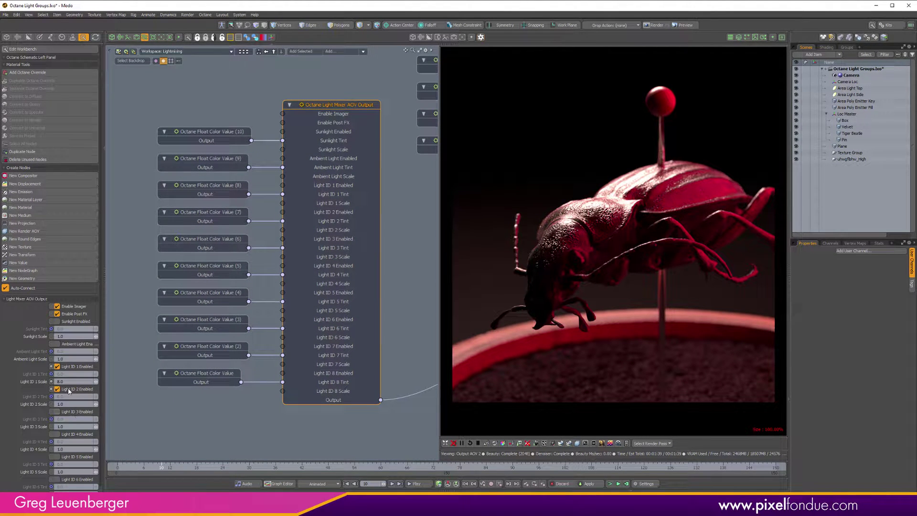
left_click(75, 412)
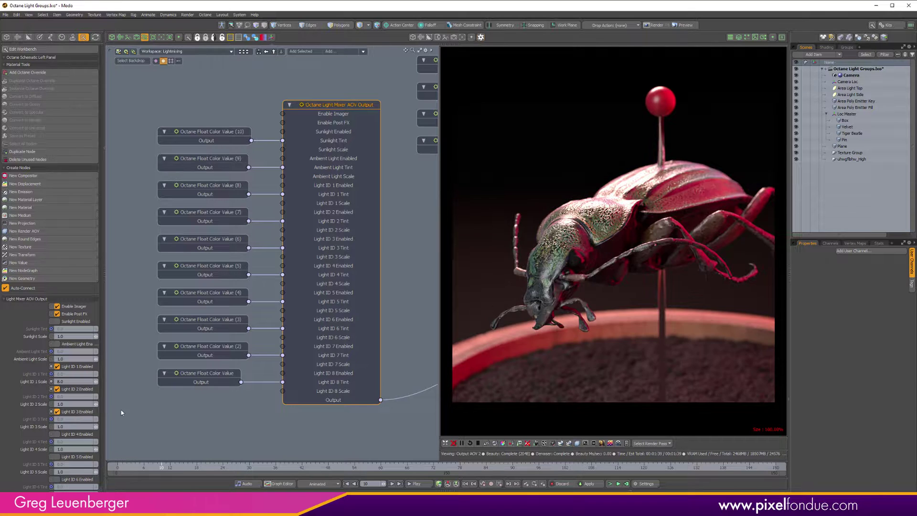
left_click(81, 425)
type("0.1")
key("Return")
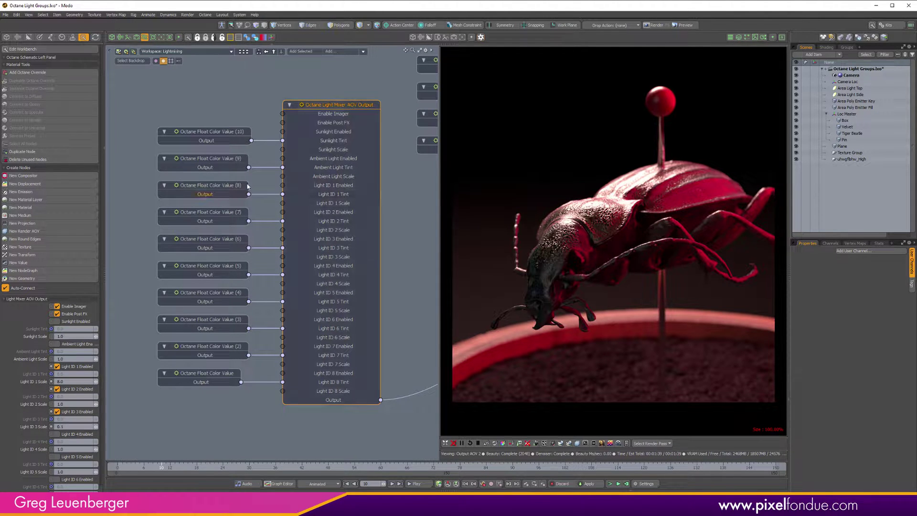
Step: Tint Float Color Value (6) pink-magenta (1.0, 0.62, 0.96)
left_click(210, 190)
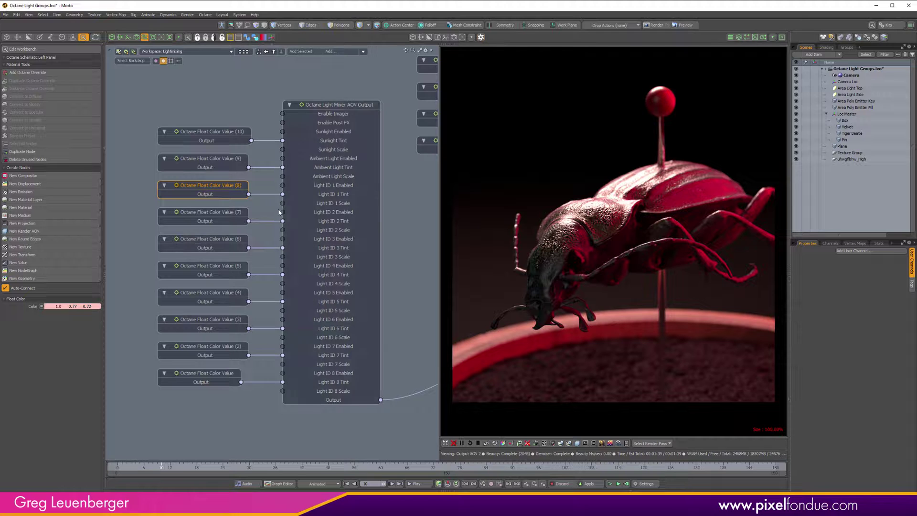
left_click(204, 246)
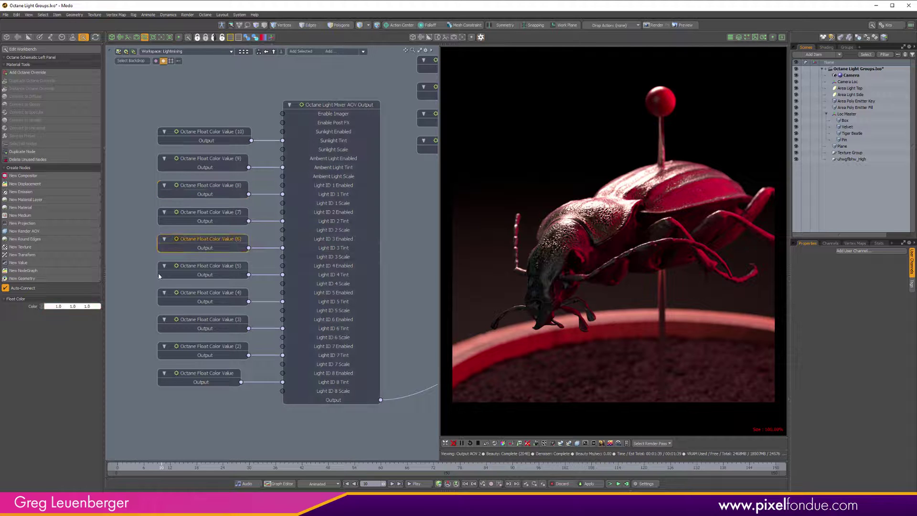
left_click(94, 306)
mouse_move(181, 267)
left_mouse_down()
mouse_move(180, 284)
mouse_move(192, 288)
left_mouse_up()
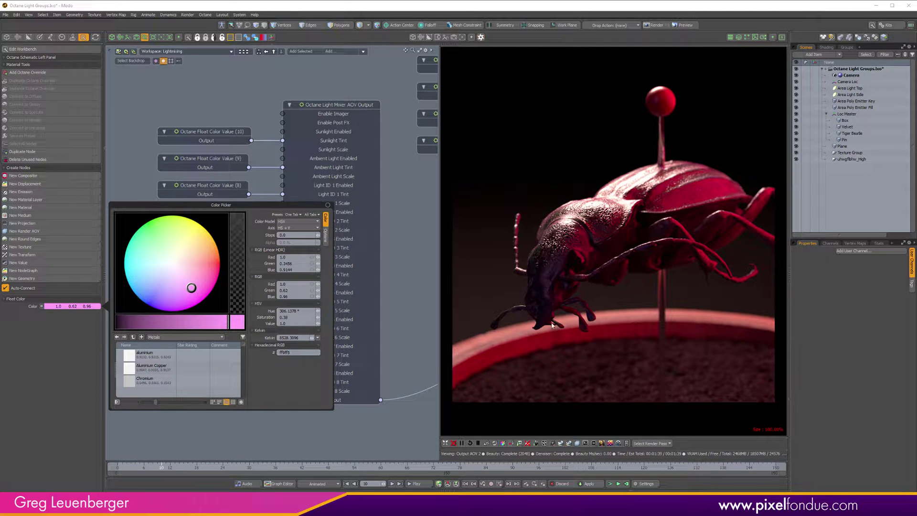
left_click(172, 102)
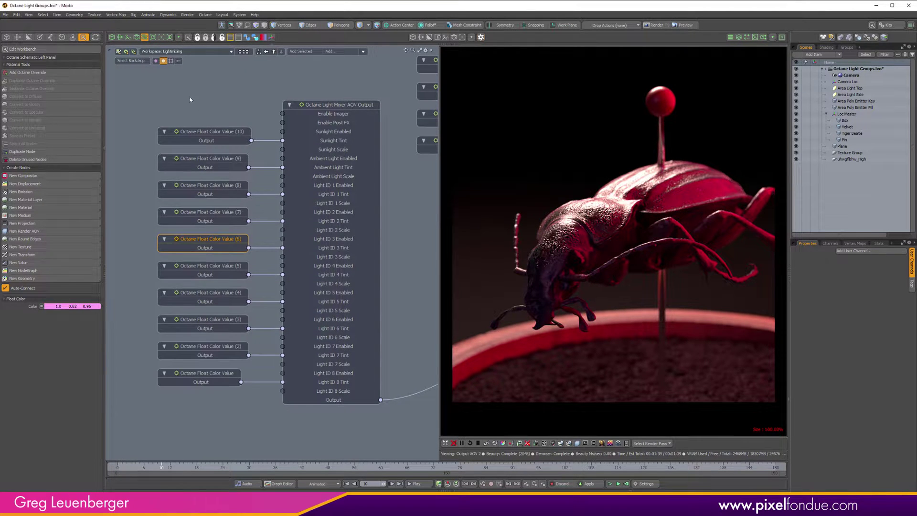
left_click(650, 444)
left_click(646, 439)
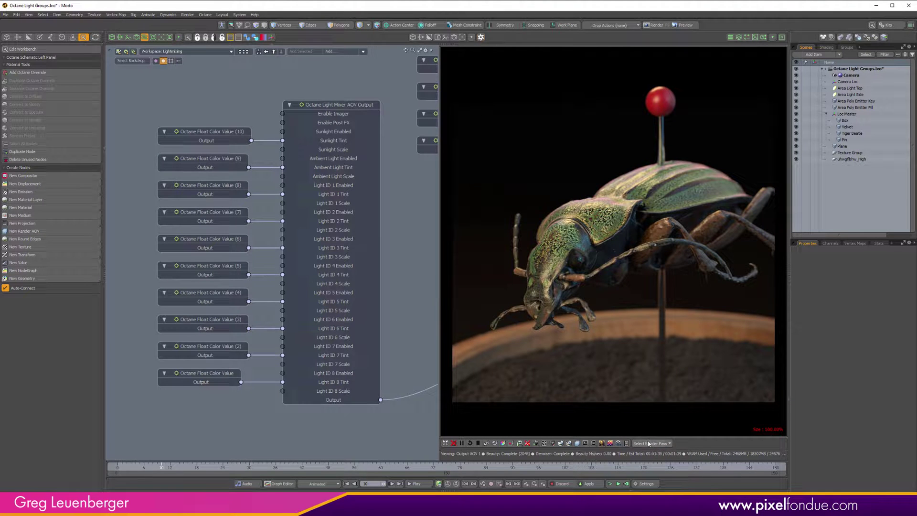
left_click(650, 444)
left_click(649, 448)
left_click(651, 444)
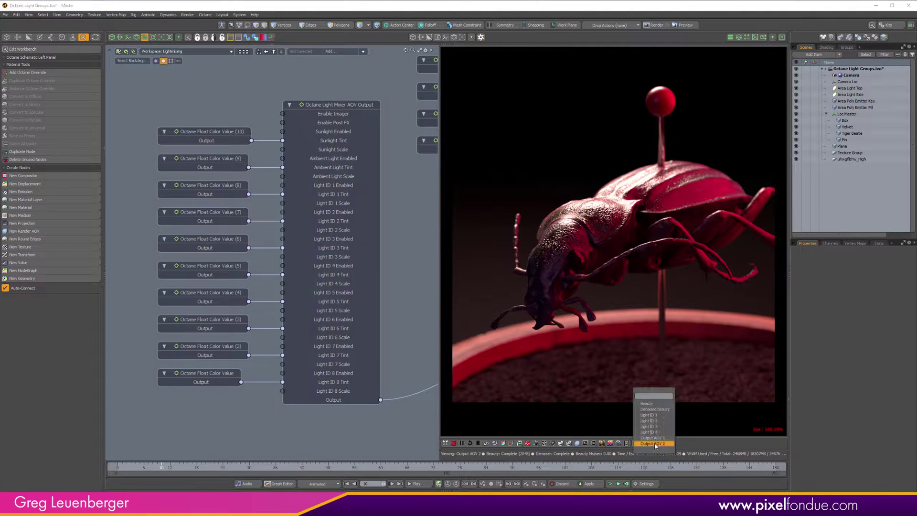
left_click(664, 405)
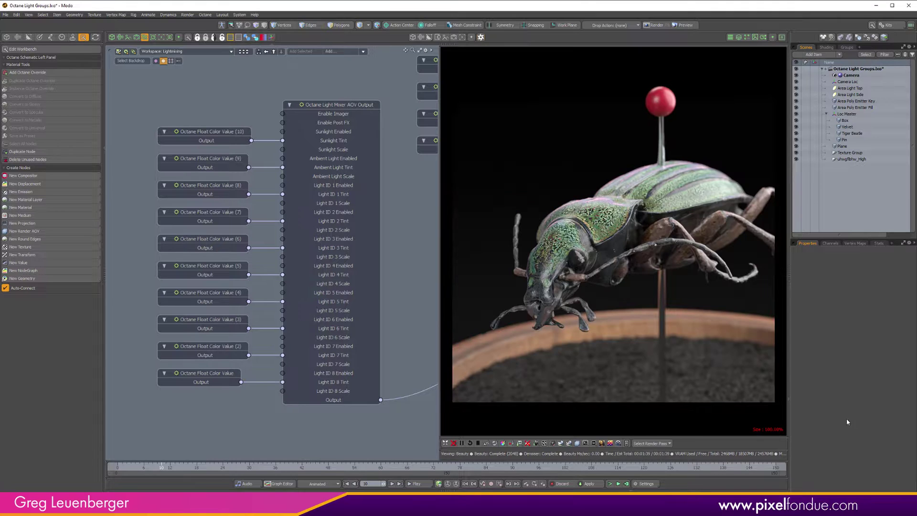
left_click(653, 444)
left_click(649, 477)
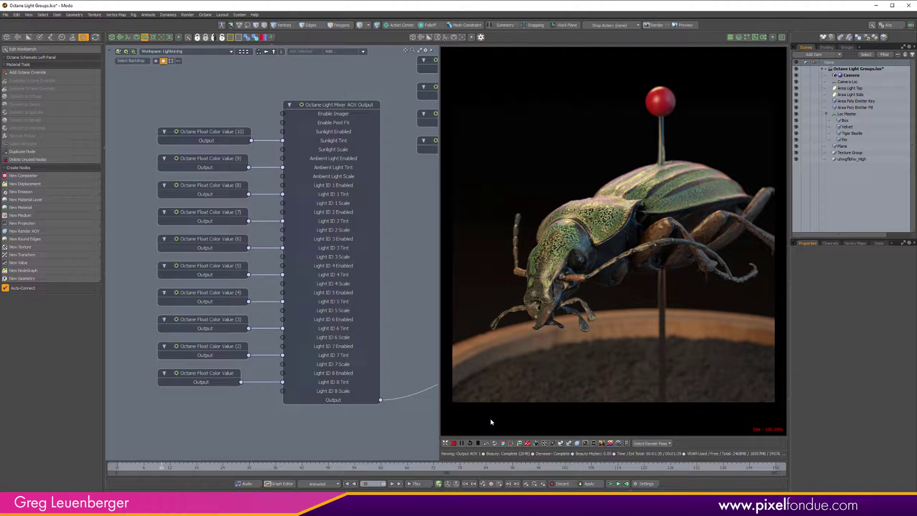
left_click(653, 443)
left_click(659, 459)
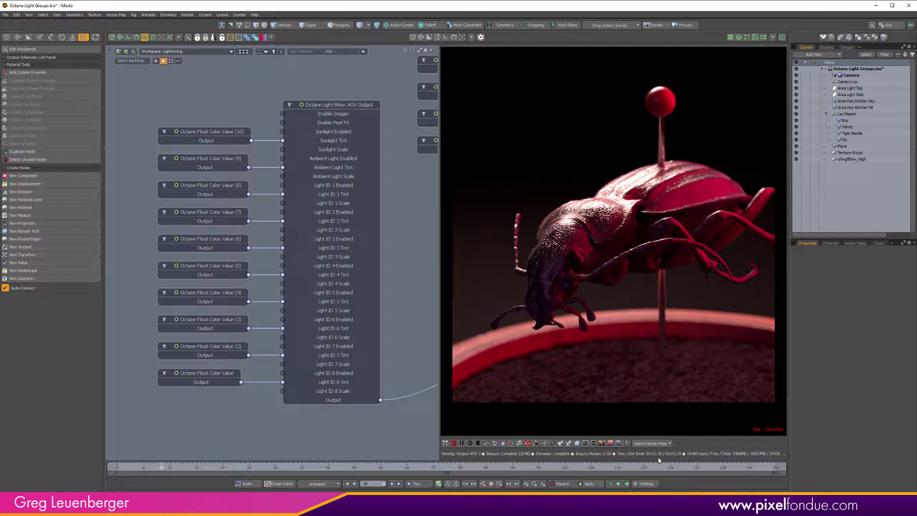
Step: Float the New Compositor node-type list over the zoomed-out schematic
scroll(388, 288, "down", 4)
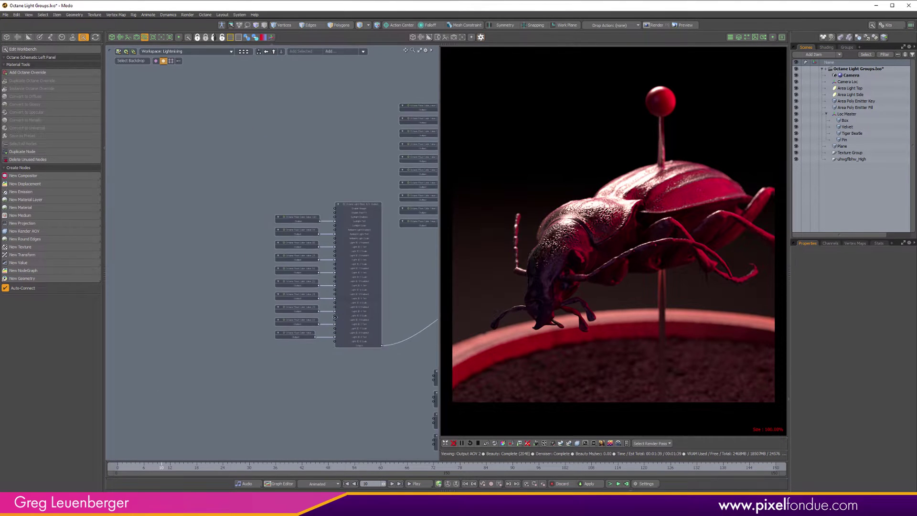
left_click(76, 175)
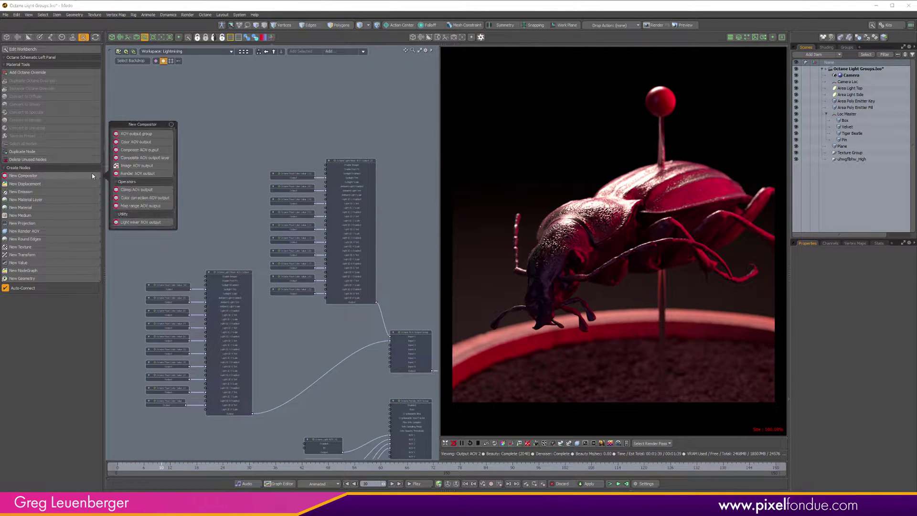
left_click_drag(141, 123, 187, 114)
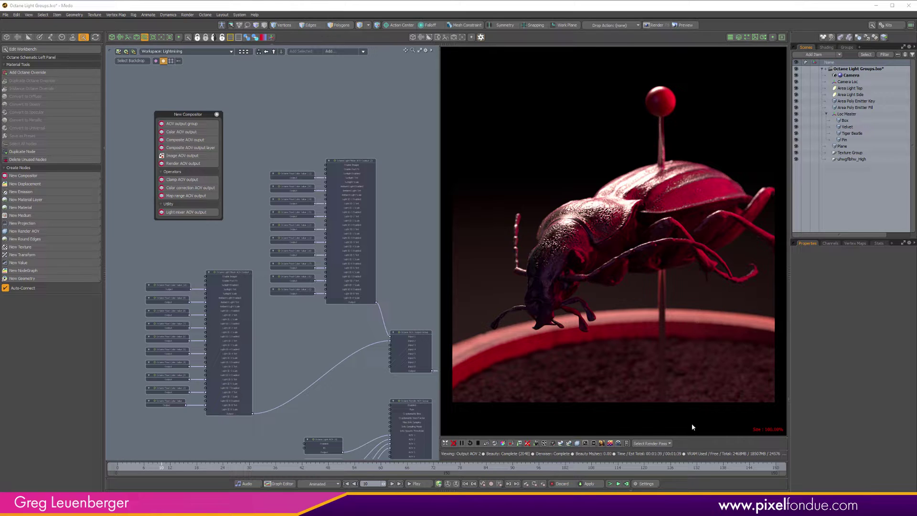
Step: In Save Image options, try EXR 16bit and set Layers to Multi-Layer Discrete Files
left_click(521, 443)
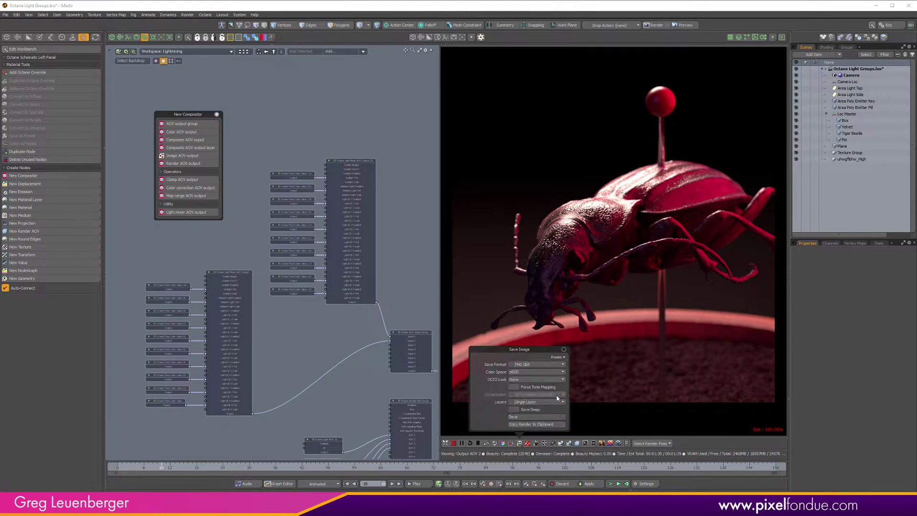
left_click(542, 364)
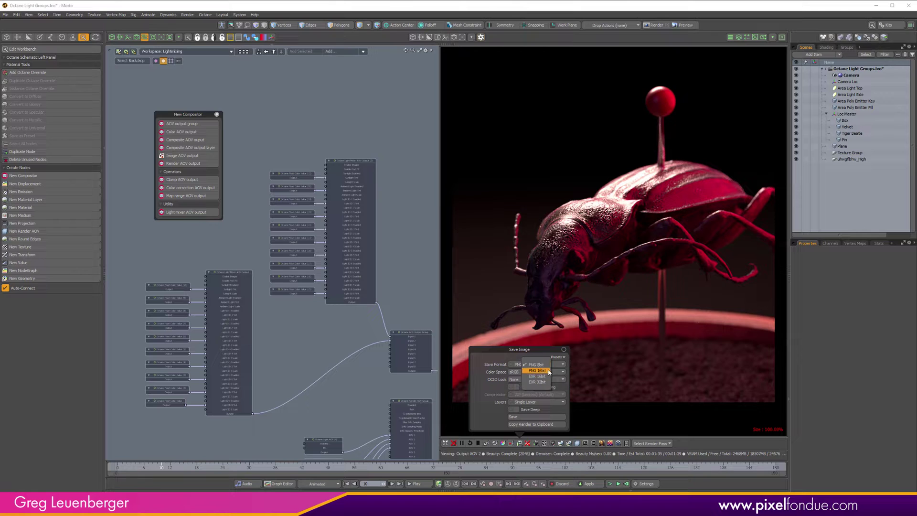
left_click(537, 371)
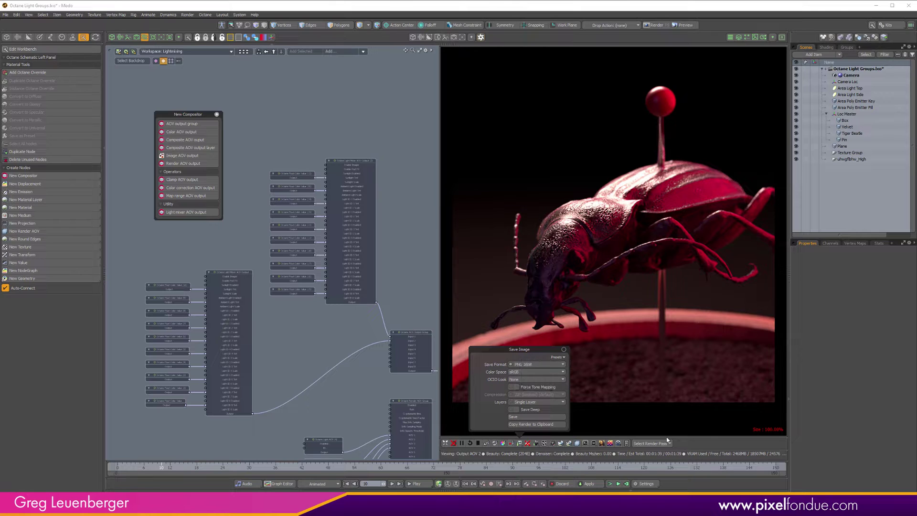
left_click(540, 364)
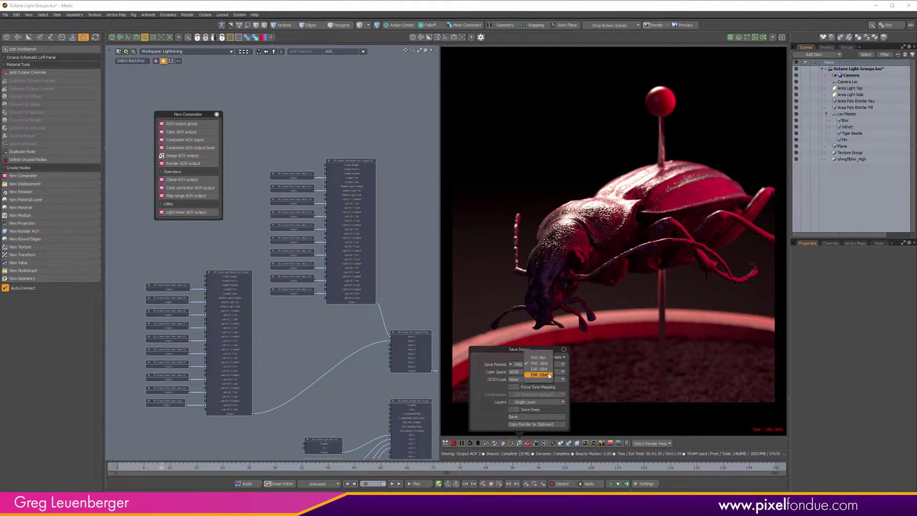
left_click(540, 369)
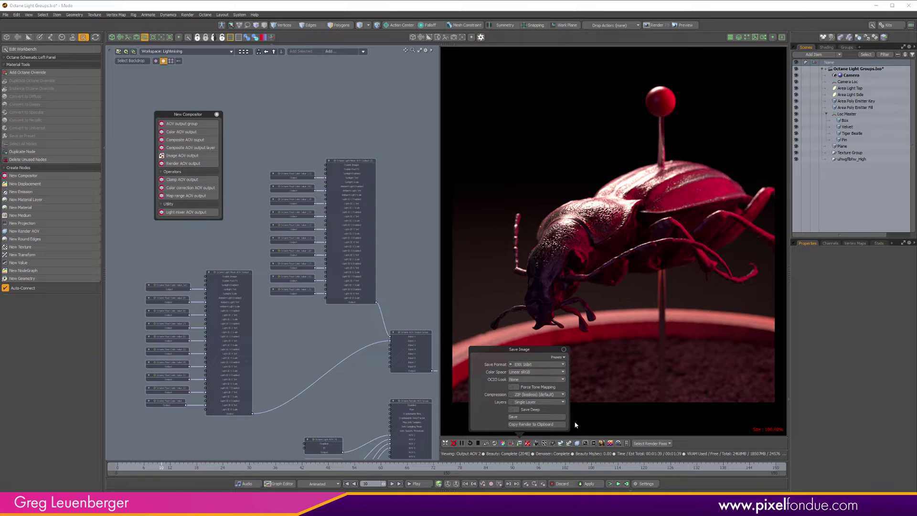
left_click(554, 402)
left_click(561, 409)
left_click(539, 402)
left_click(541, 413)
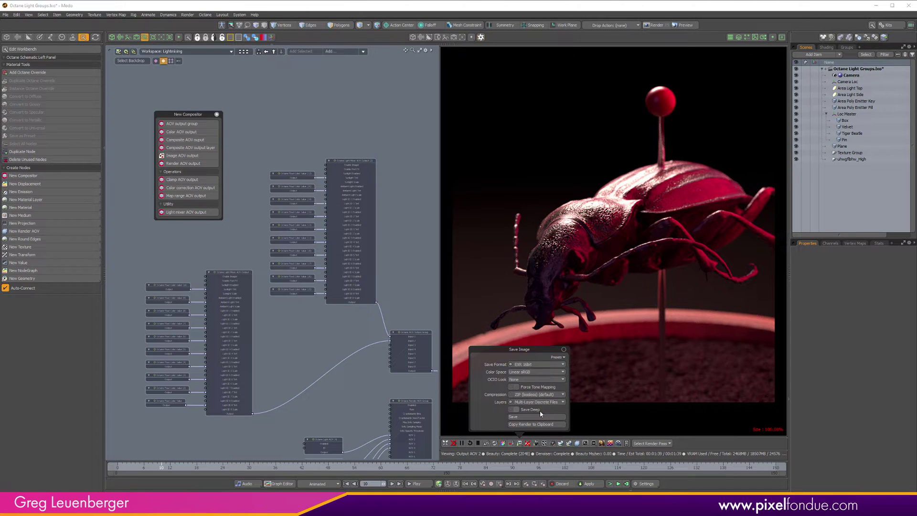
Step: Keep the sRGB colour space and set the save format back to PNG 16bit
left_click(532, 372)
left_click(538, 371)
left_click(533, 364)
left_click(550, 385)
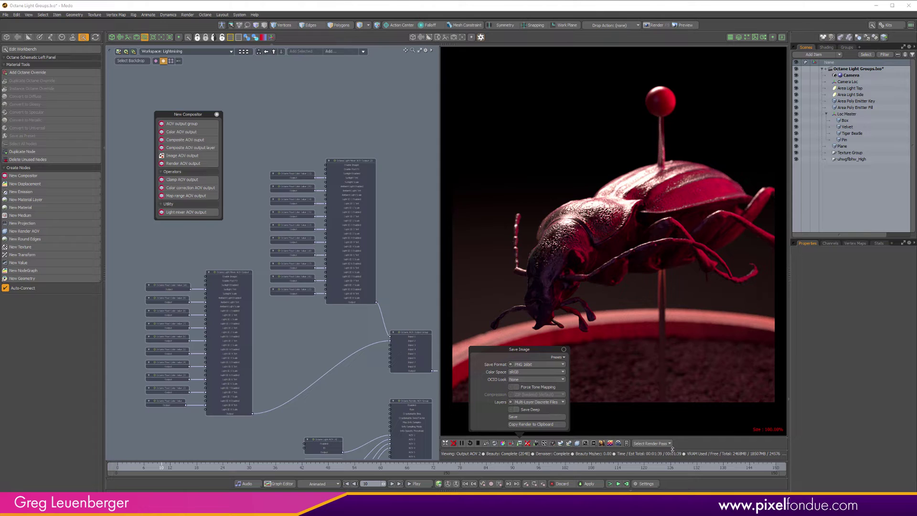